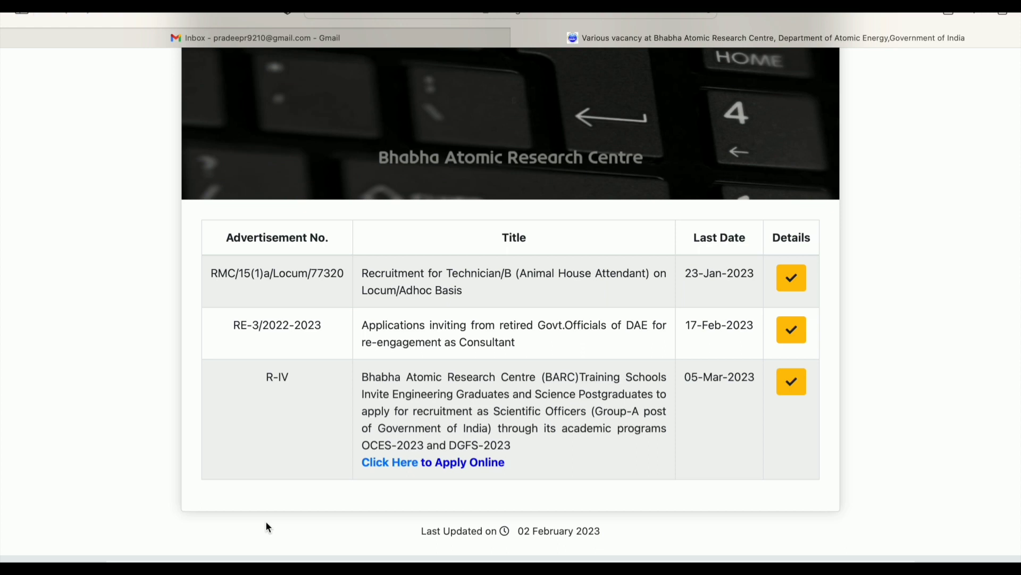
From the Recruitment vacancy table, open the R-IV OCES/DGFS-2023 'Click Here to Apply Online' link
left_click(387, 468)
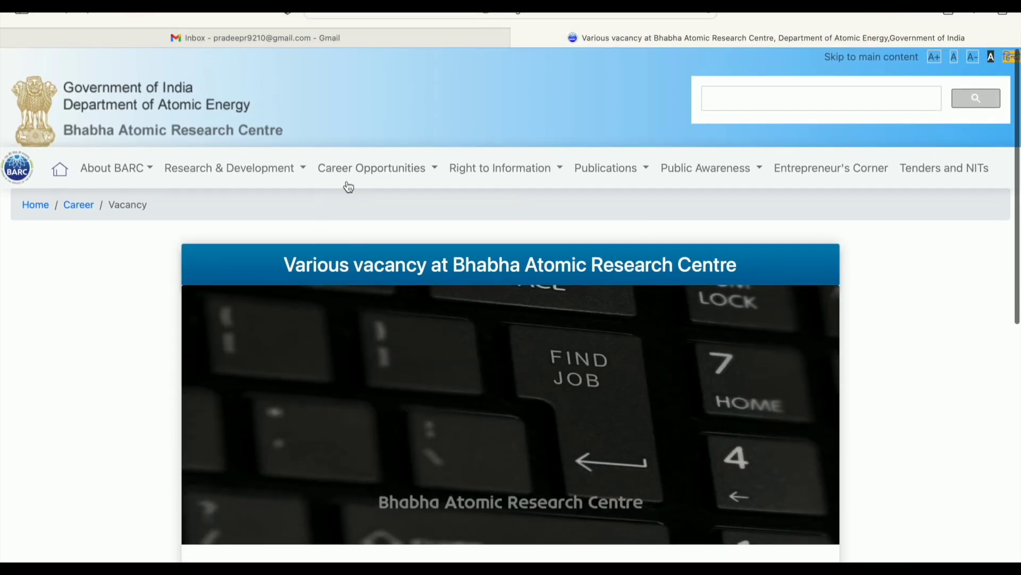
left_click(372, 167)
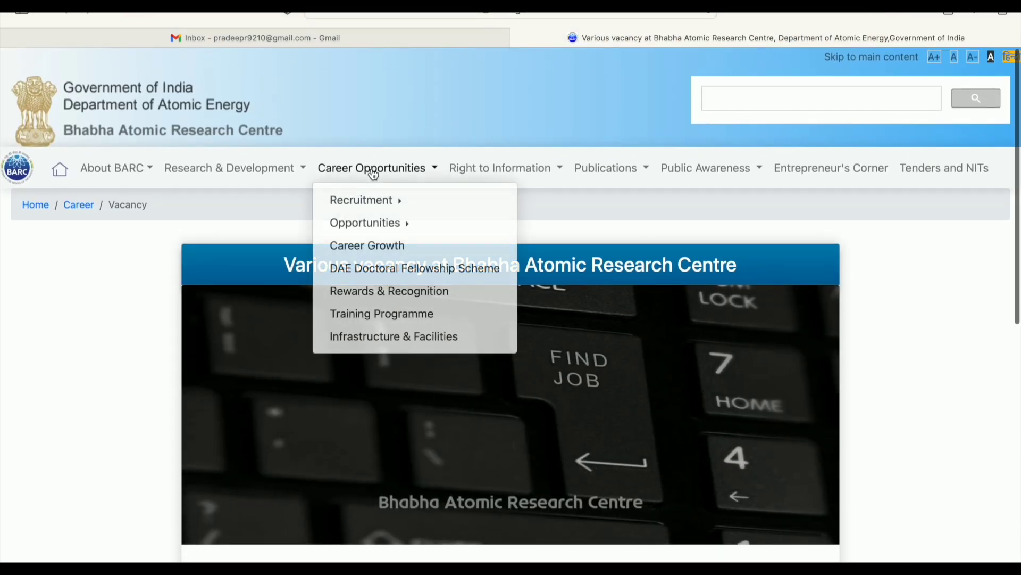
mouse_move(380, 203)
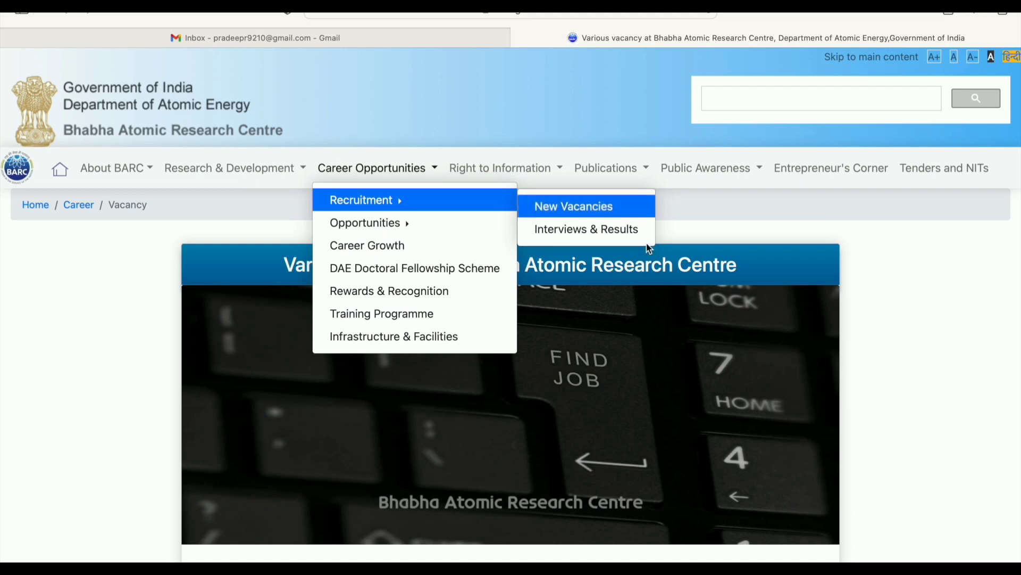
left_click(546, 206)
scroll(702, 429, "down", 5)
scroll(704, 426, "down", 4)
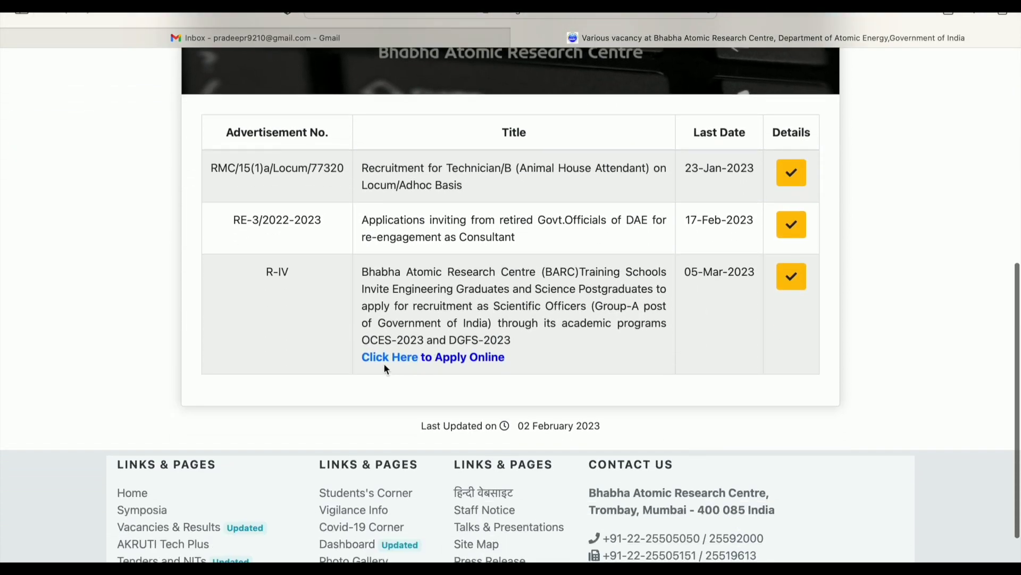
left_click(390, 358)
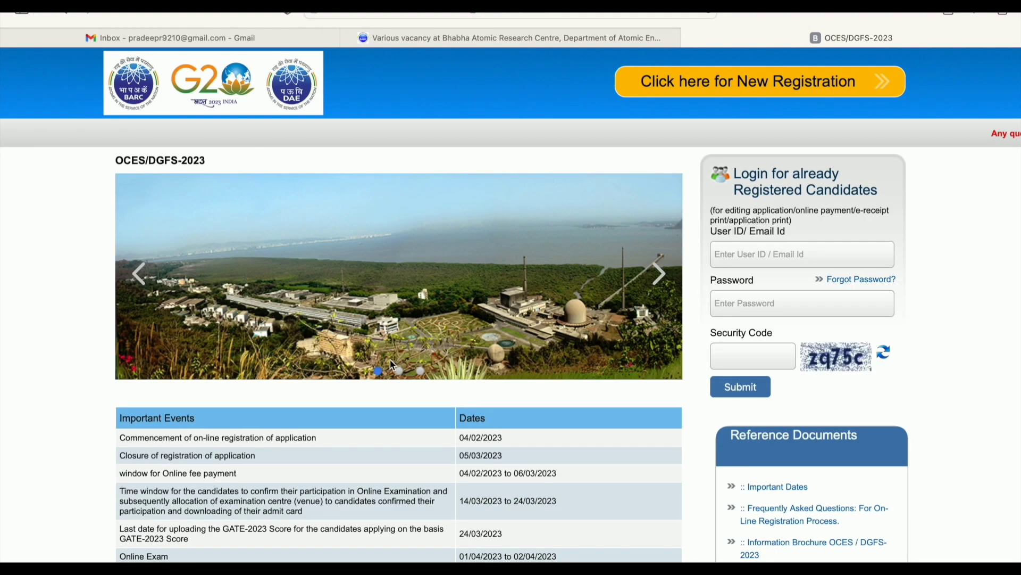
scroll(547, 393, "down", 1)
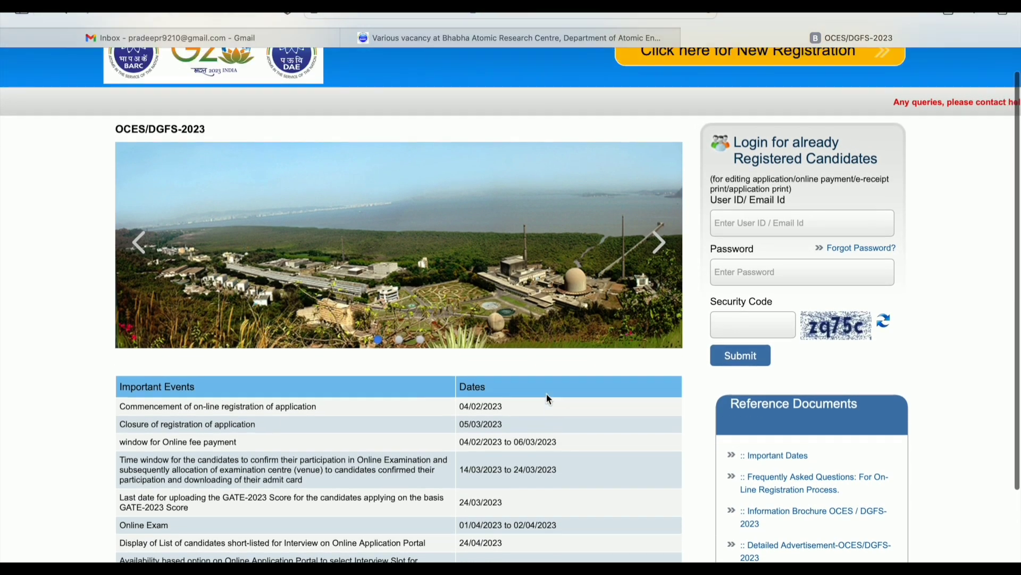
scroll(546, 398, "up", 1)
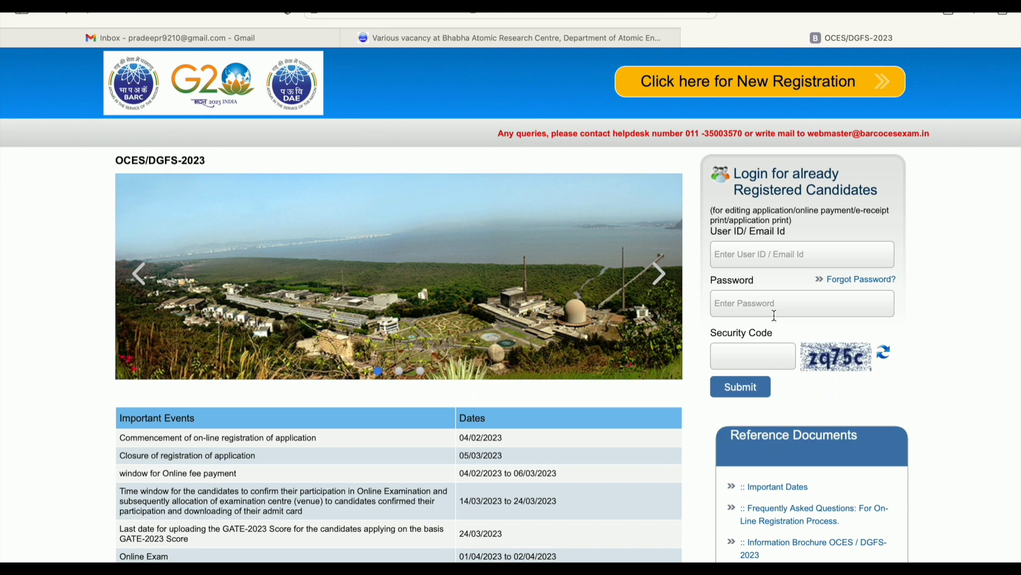
scroll(774, 315, "down", 1)
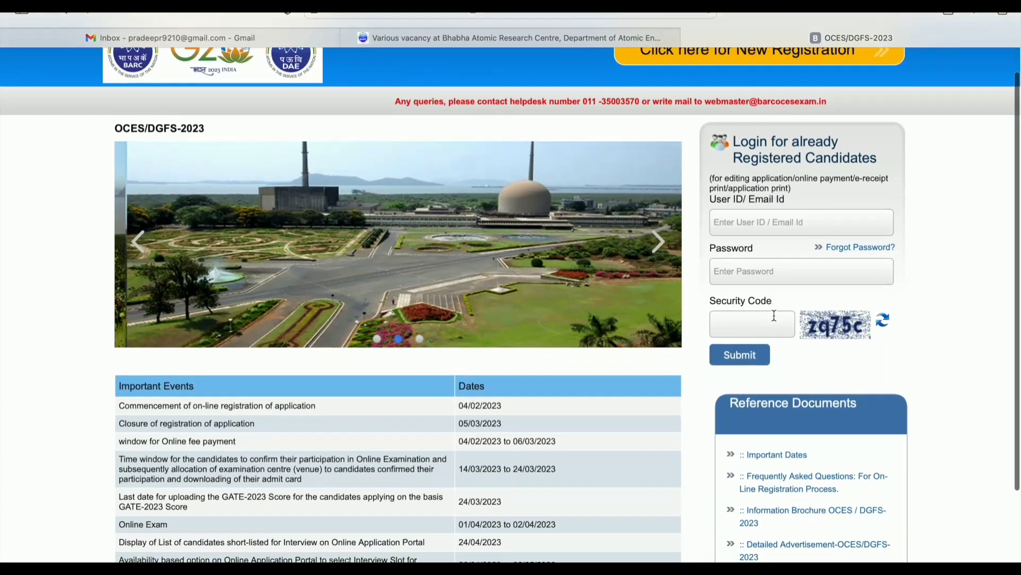
scroll(774, 315, "down", 1)
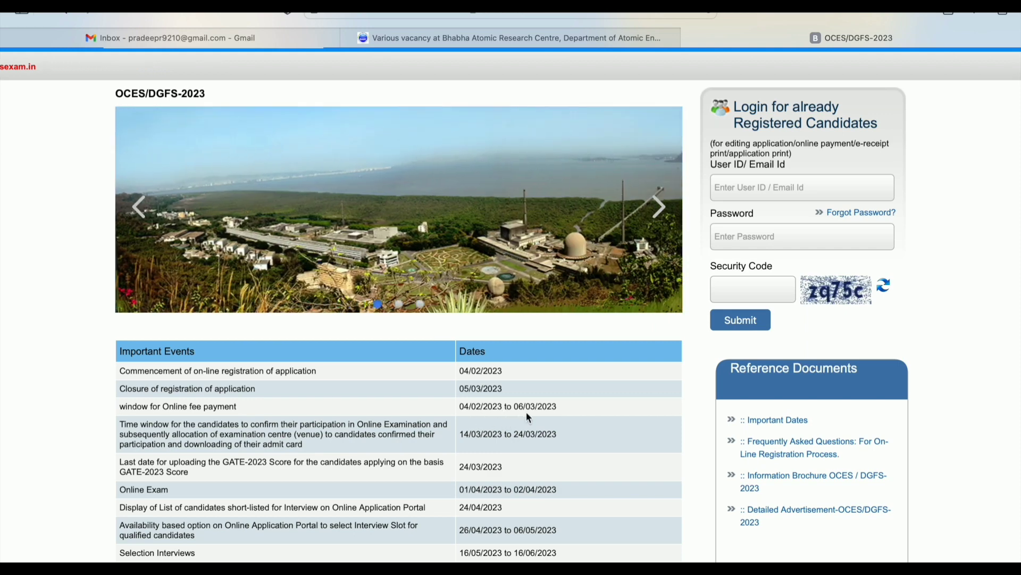
scroll(526, 410, "down", 1)
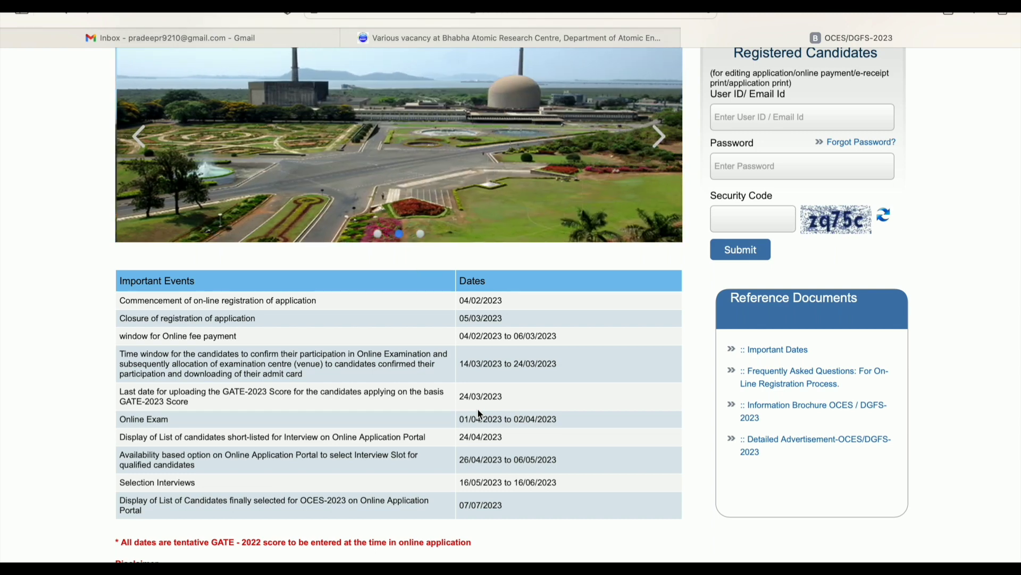
scroll(480, 413, "up", 3)
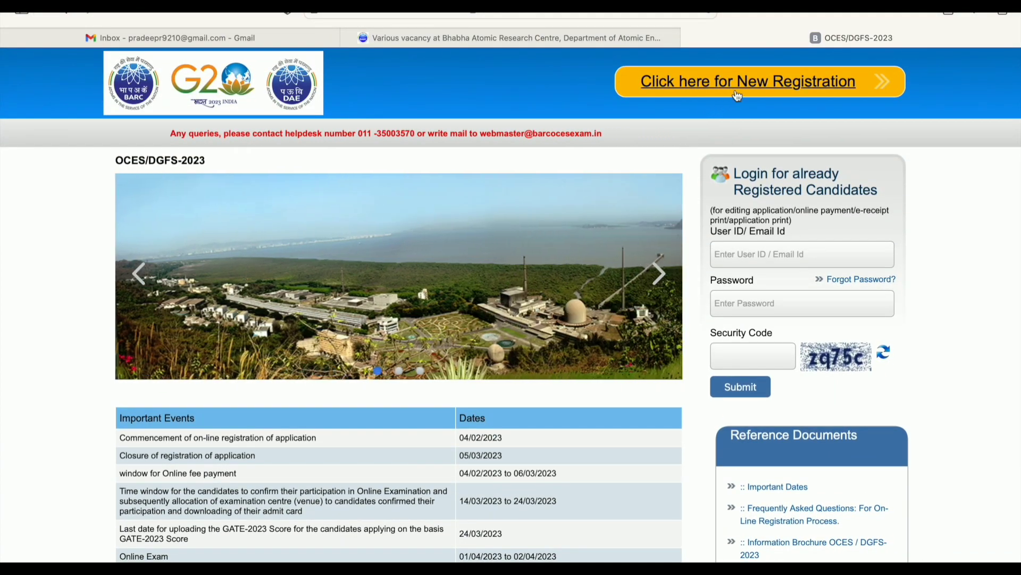
Start a new candidate registration on the OCES/DGFS-2023 portal
left_click(737, 95)
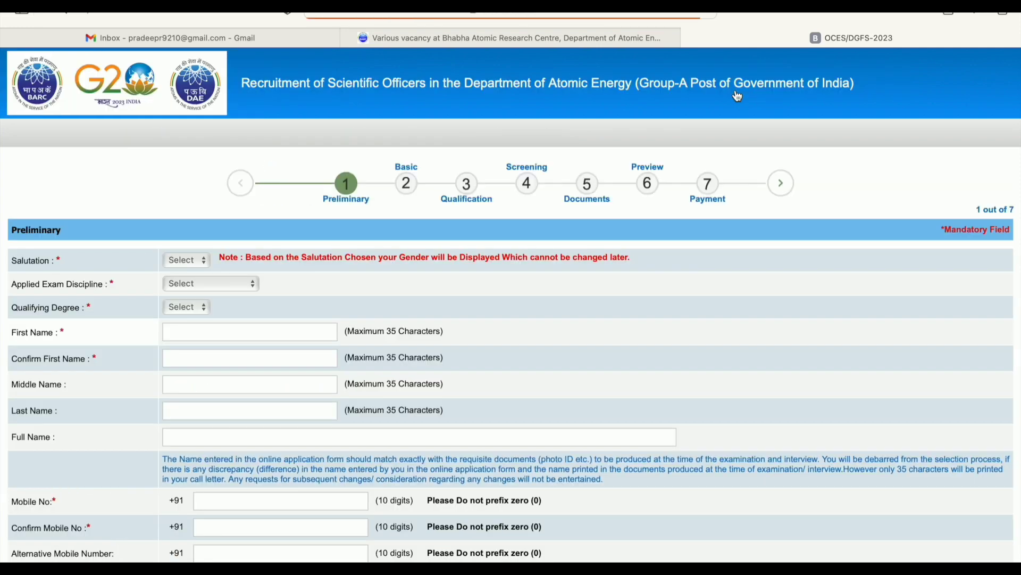
scroll(737, 95, "down", 3)
scroll(737, 96, "up", 4)
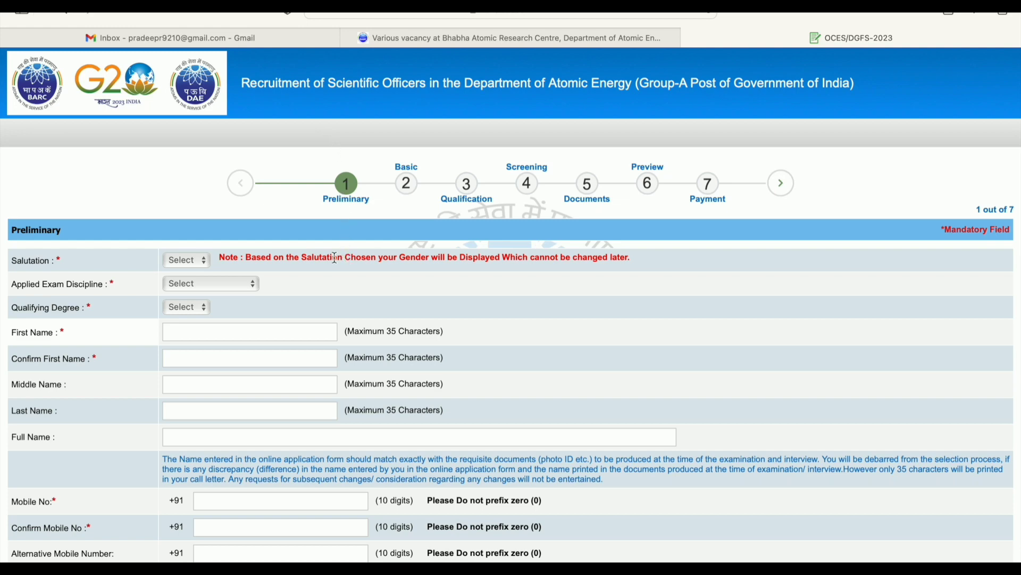
Choose salutation Mr, exam discipline Chemistry and qualifying degree M.Sc
left_click(192, 267)
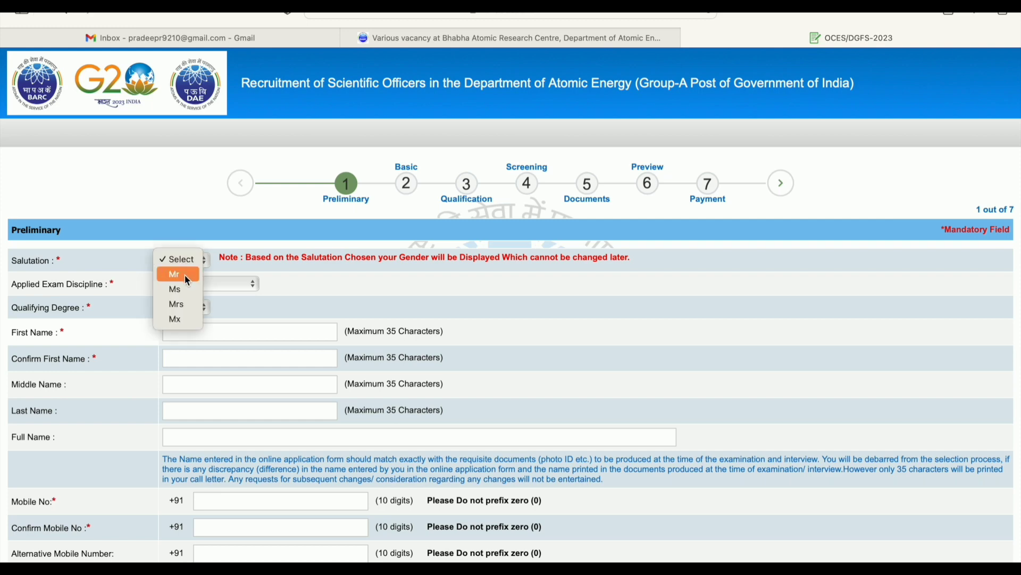
left_click(184, 275)
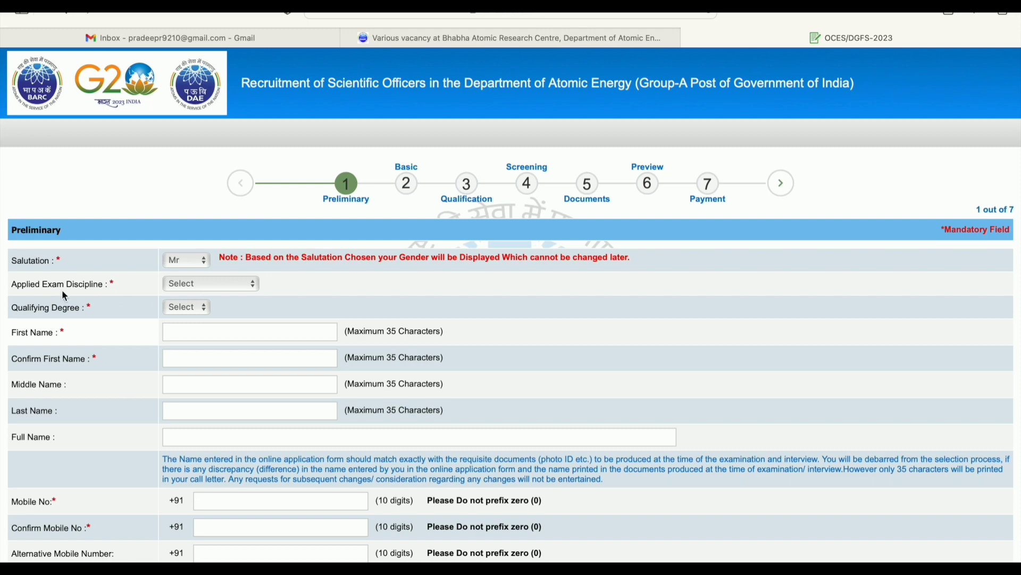
left_click(207, 290)
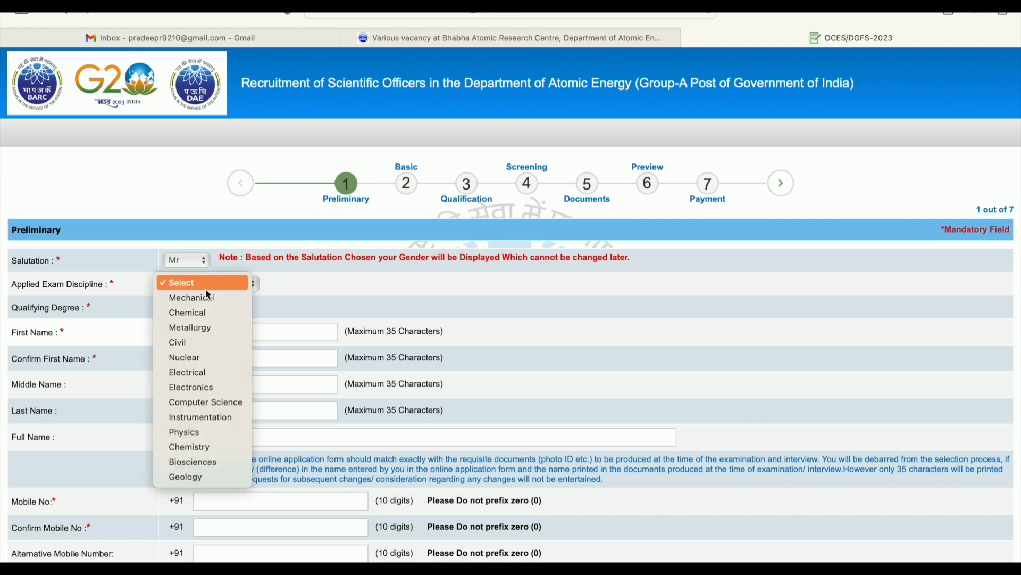
left_click(198, 446)
left_click(187, 311)
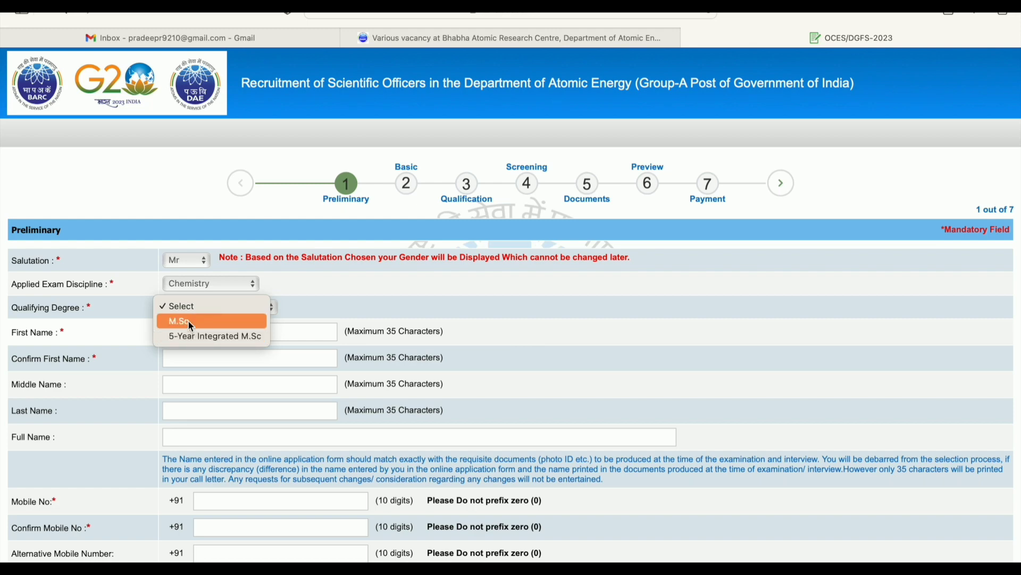
left_click(187, 321)
left_click(218, 333)
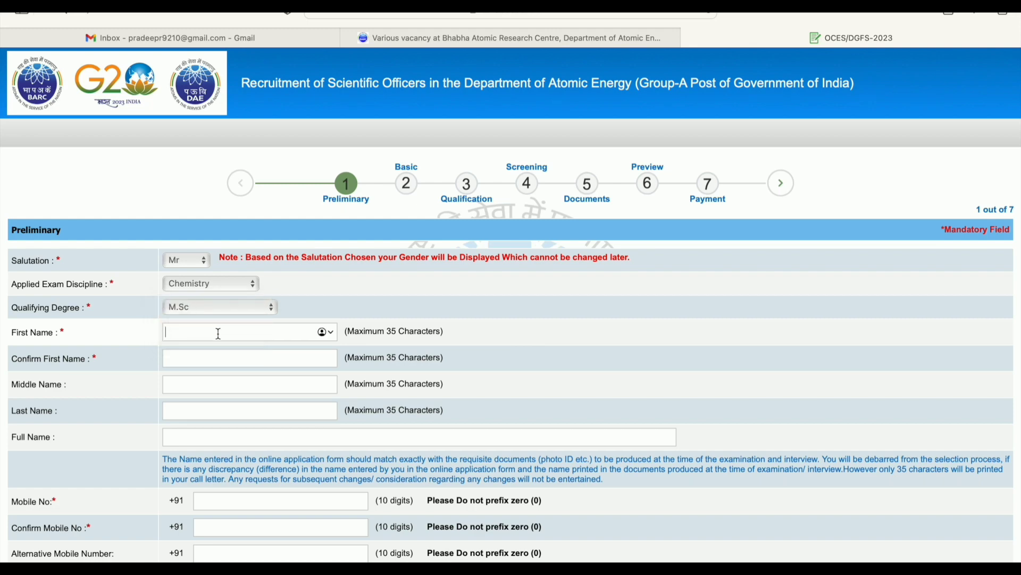
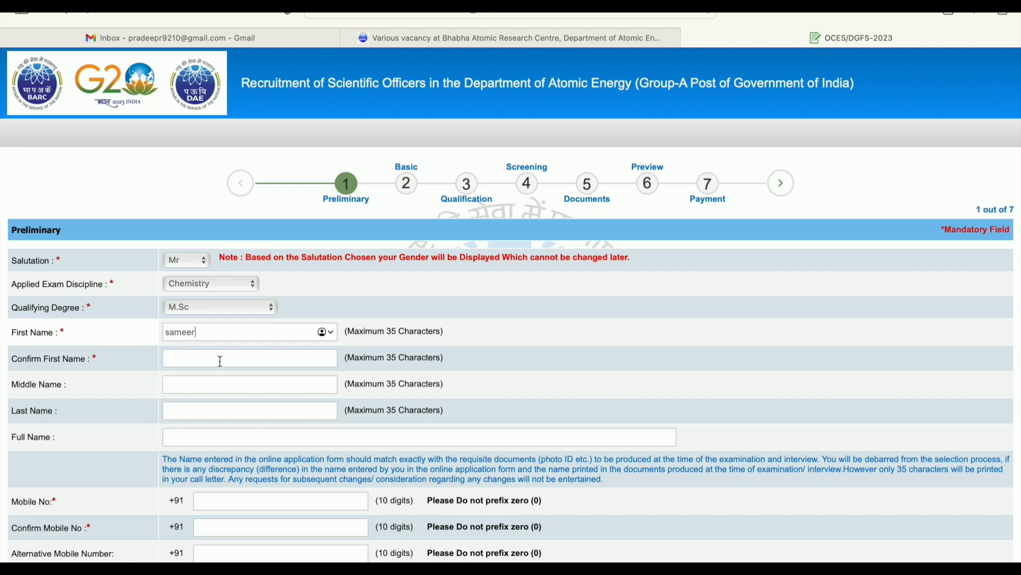
Enter the applicant's first name, confirm it, and enter the last name
left_click(220, 362)
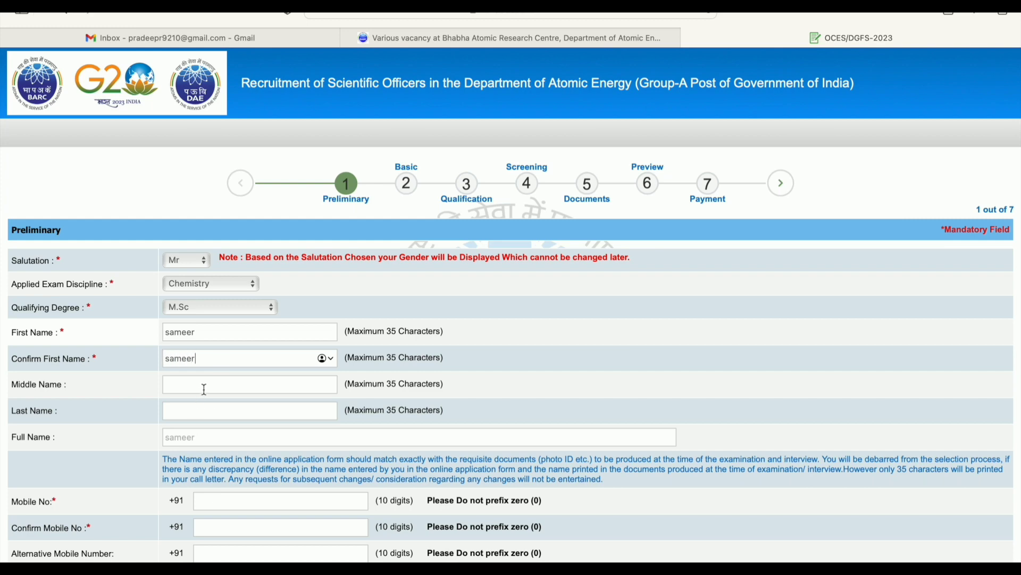
left_click(205, 388)
left_click(215, 418)
left_click(208, 437)
Enter and confirm the applicant's mobile number
scroll(246, 486, "down", 3)
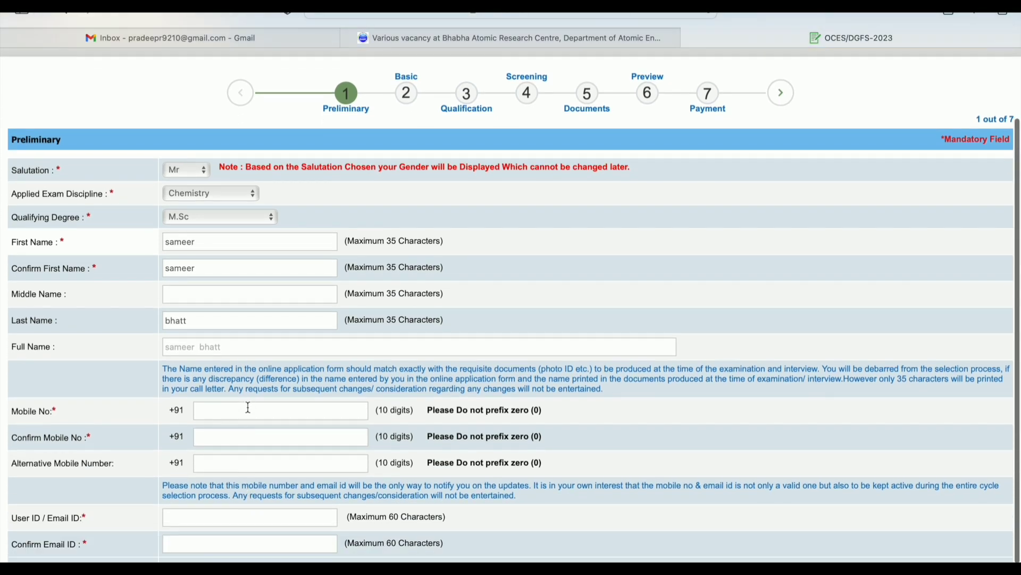
left_click(249, 408)
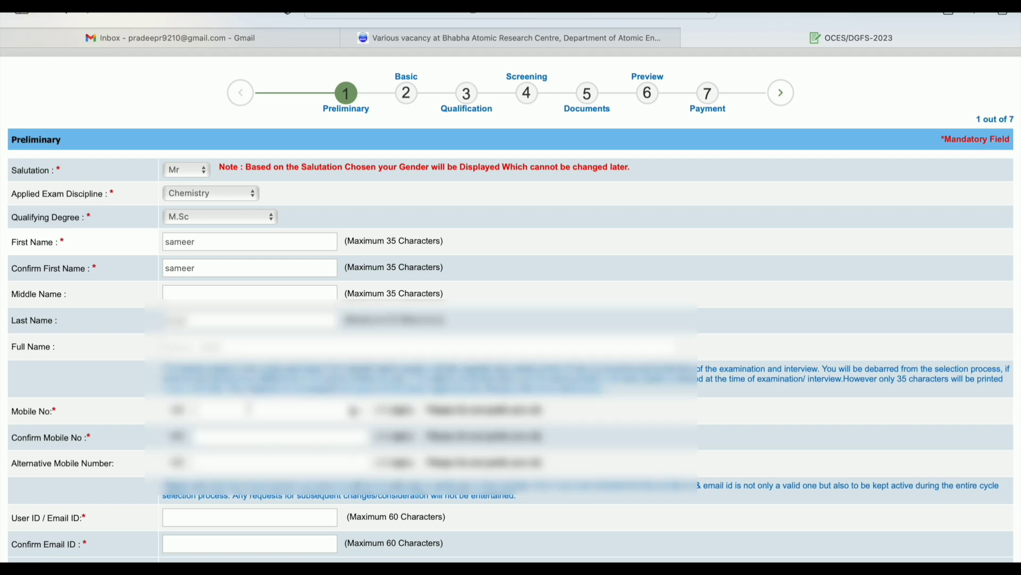
type("********")
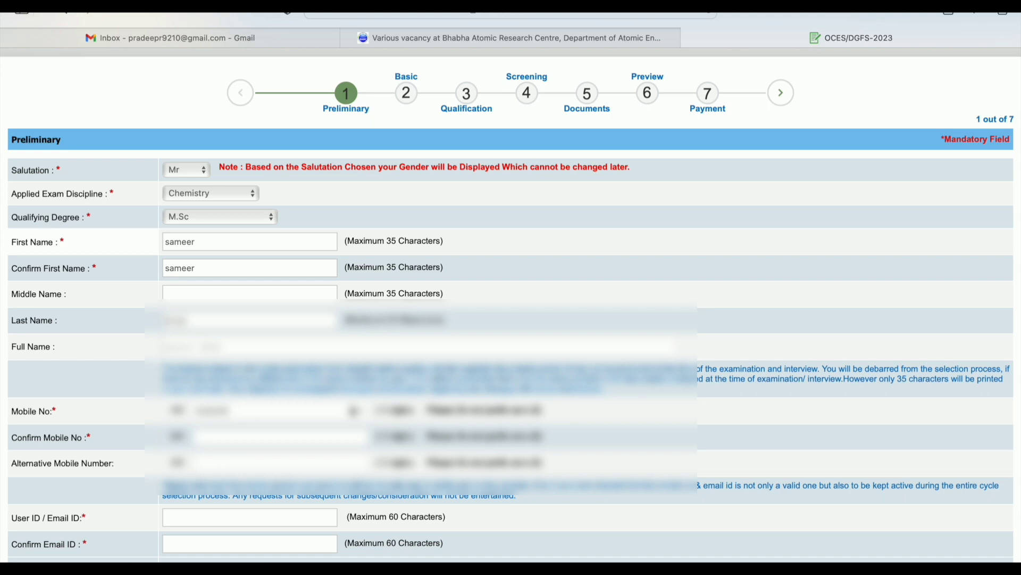
type("****")
left_click(235, 442)
type("****")
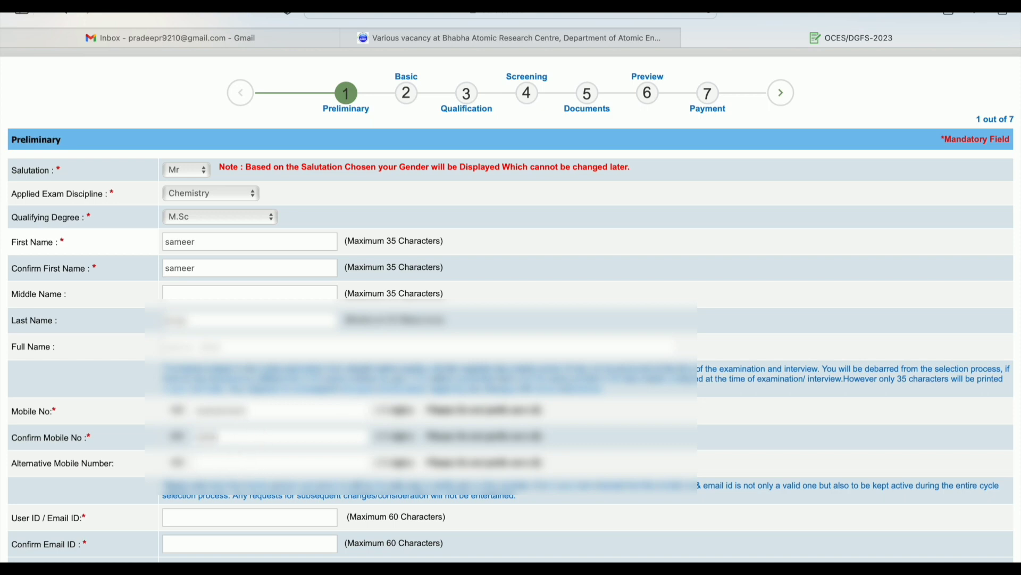
type("******")
Enter the applicant's e-mail as User ID, confirm it, and reach the Security Code box
scroll(255, 479, "down", 2)
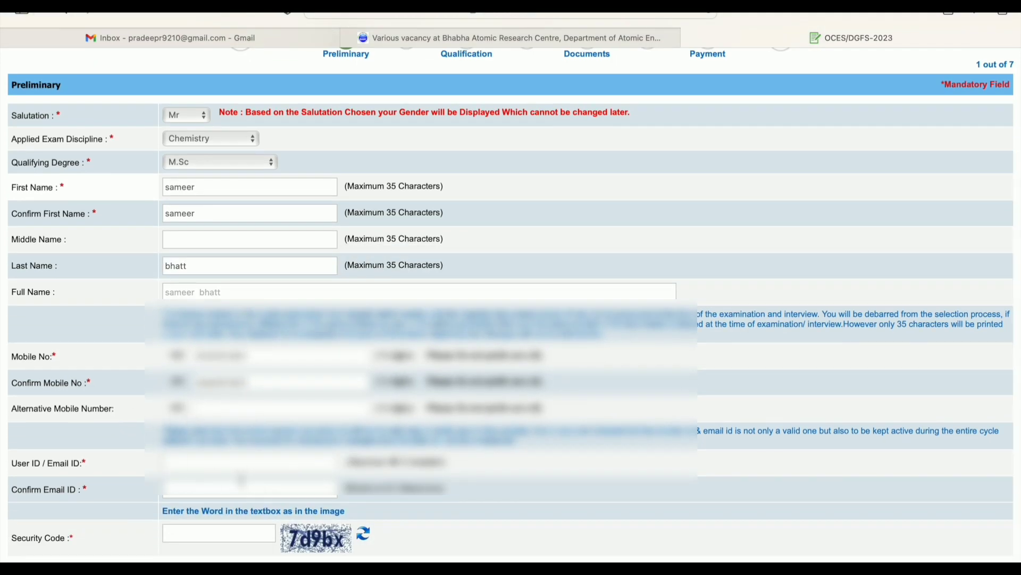
scroll(241, 480, "down", 1)
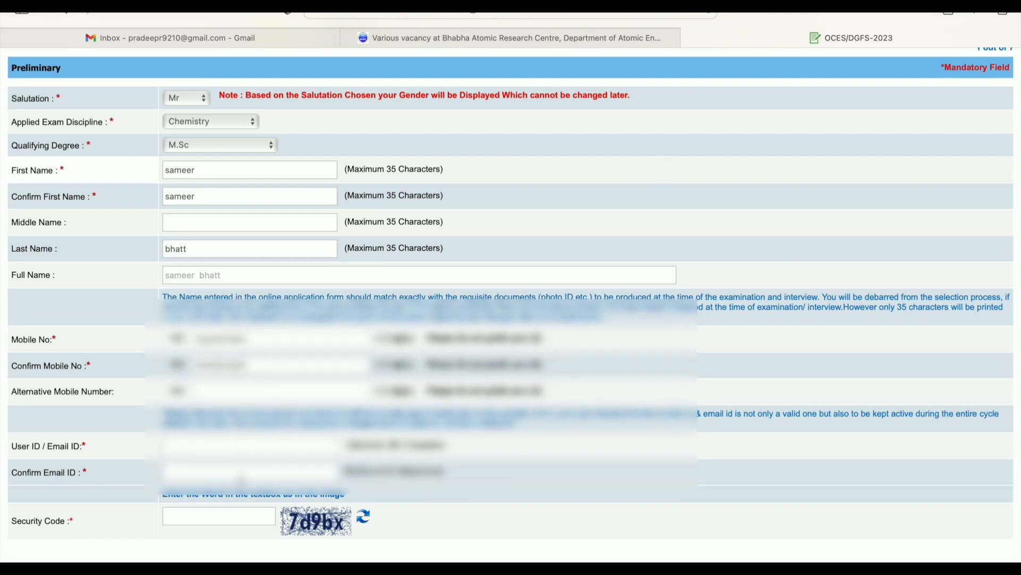
scroll(241, 480, "down", 1)
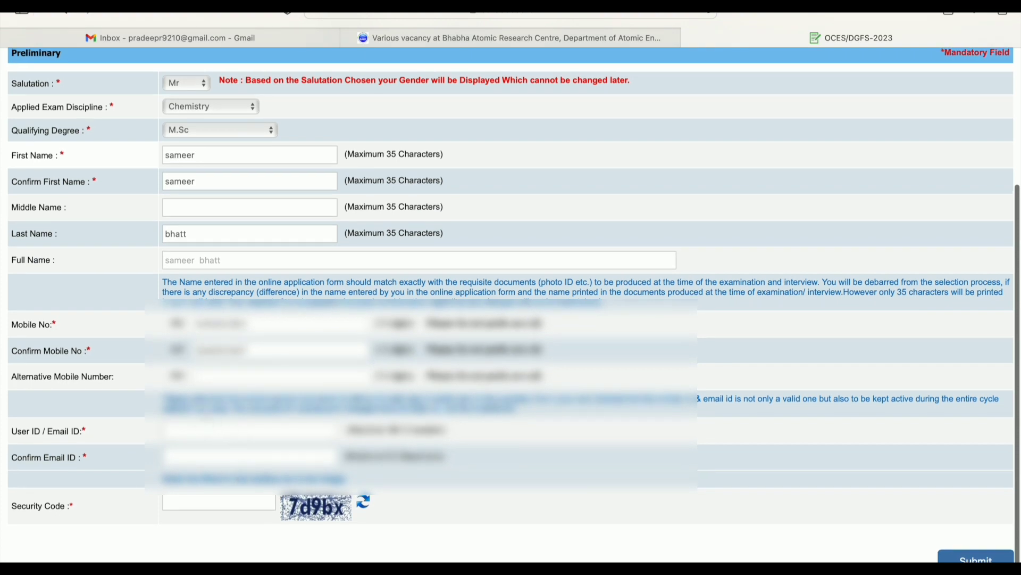
left_click(203, 430)
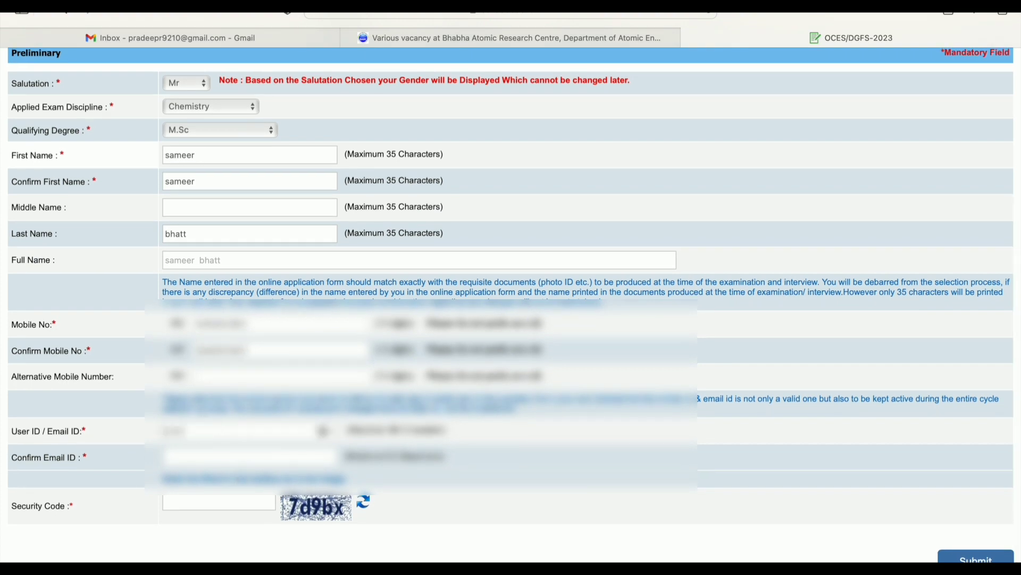
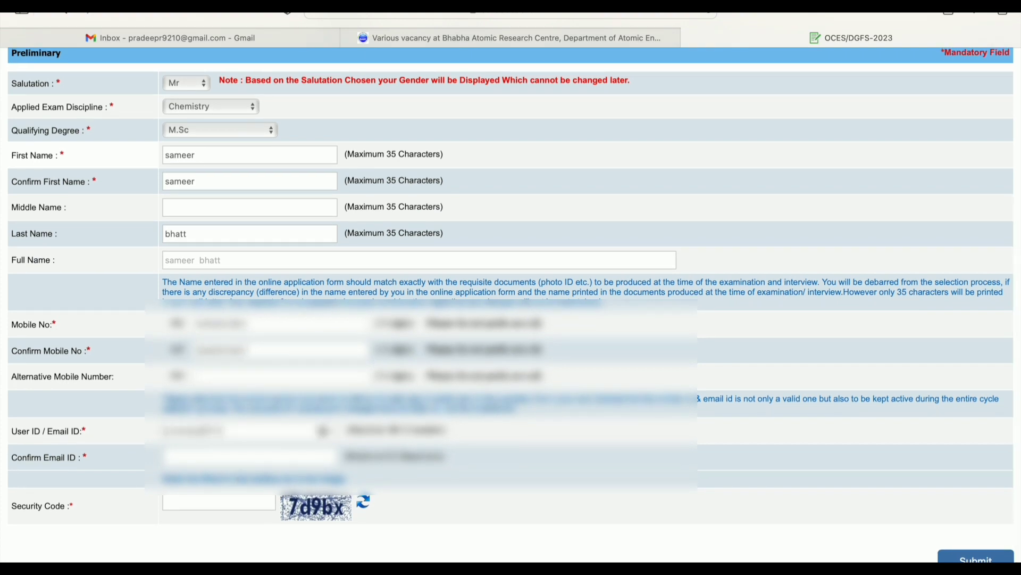
left_click(196, 458)
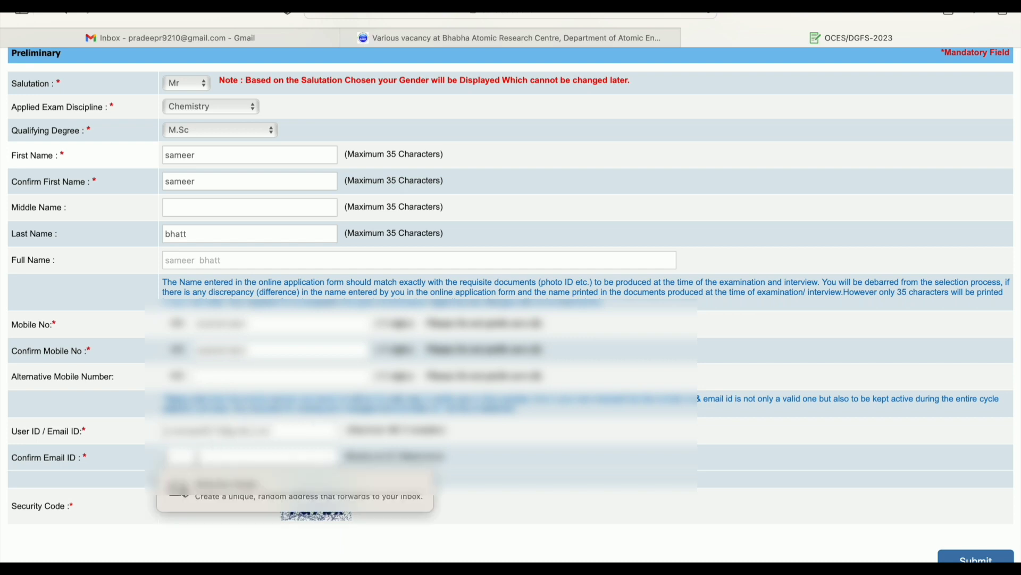
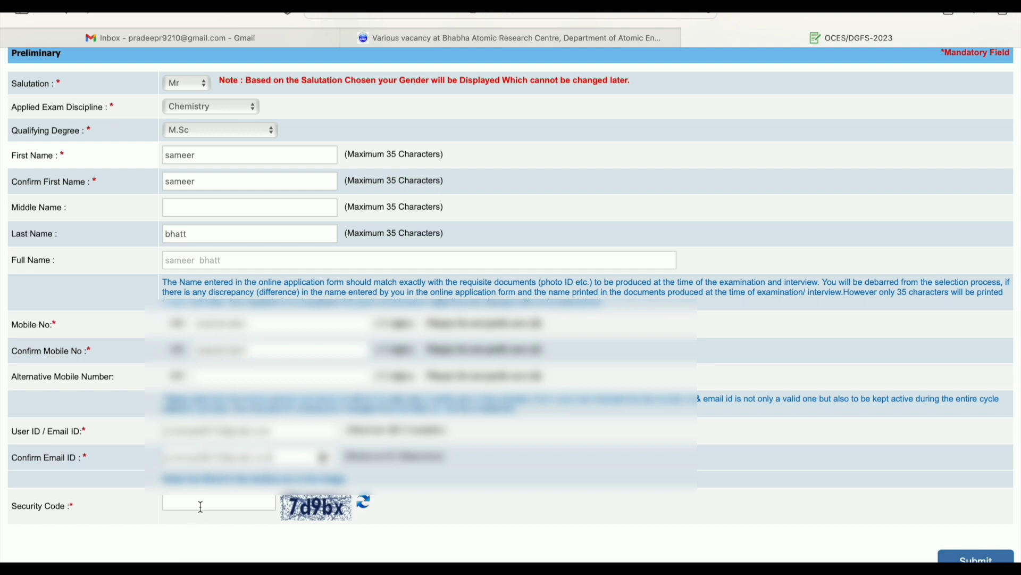
scroll(201, 506, "up", 3)
scroll(201, 506, "down", 3)
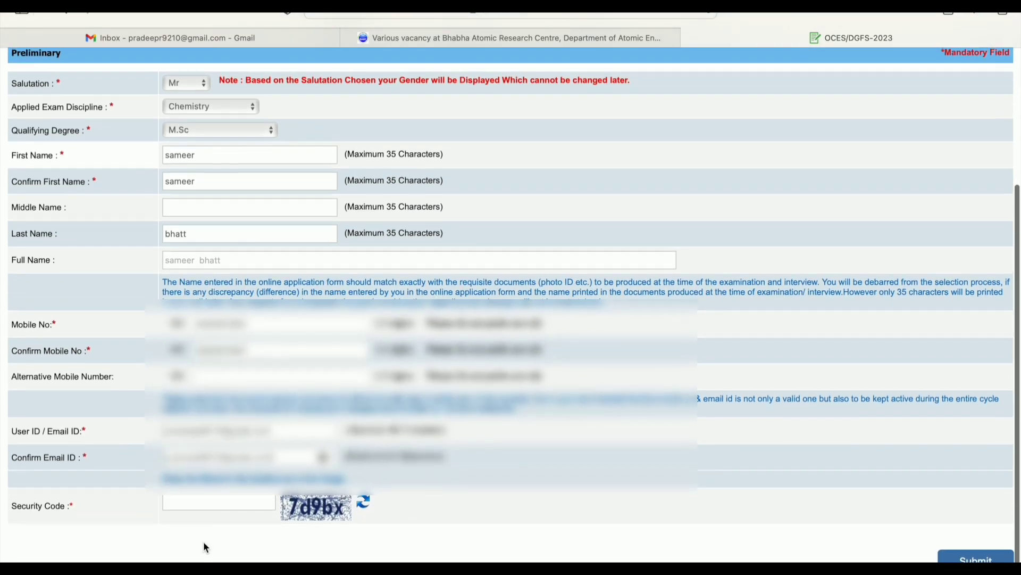
left_click(204, 500)
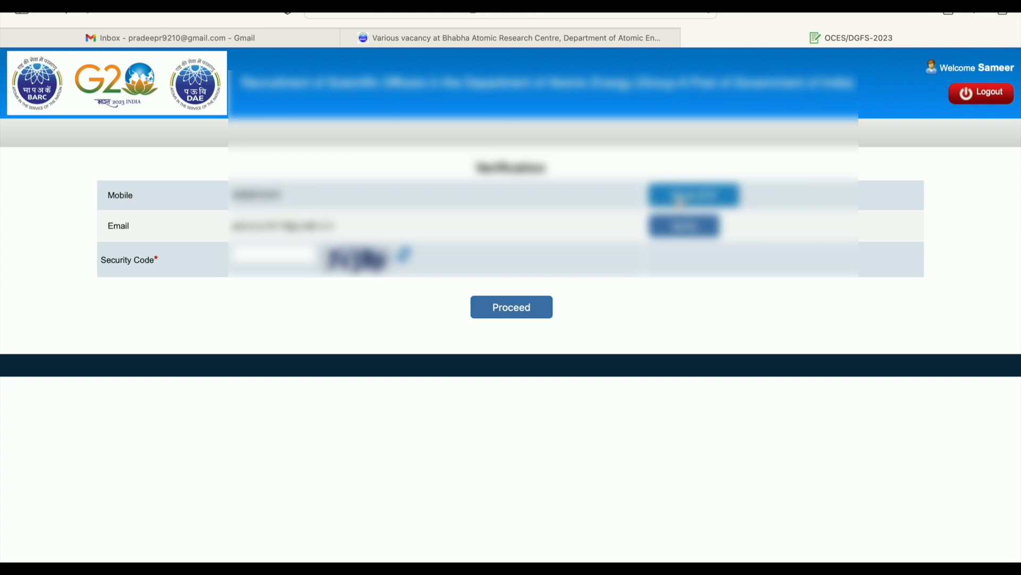
Attempt mobile verification, dismiss the missing-code and incomplete-verification warnings, and return to login
left_click(681, 202)
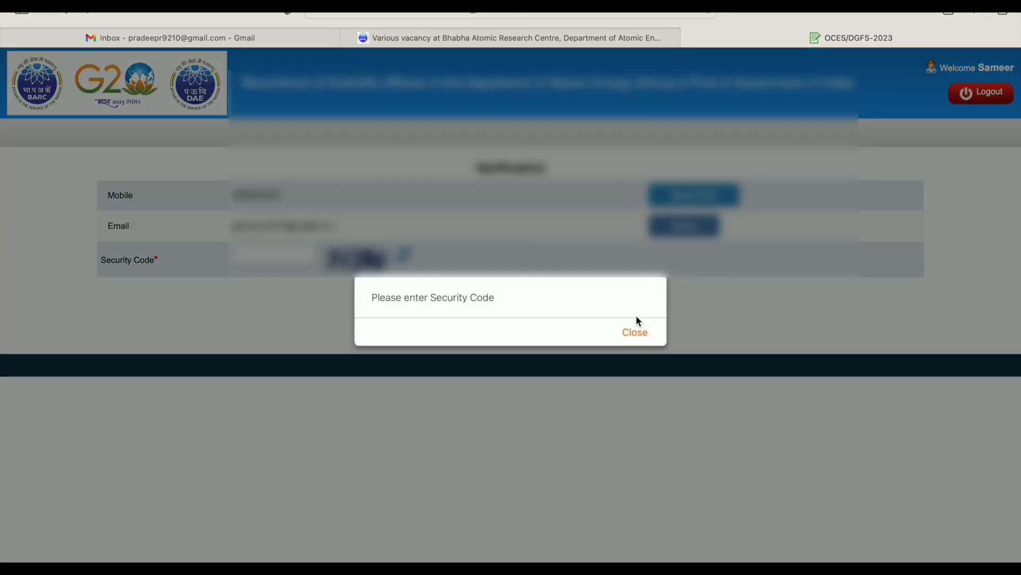
left_click(634, 332)
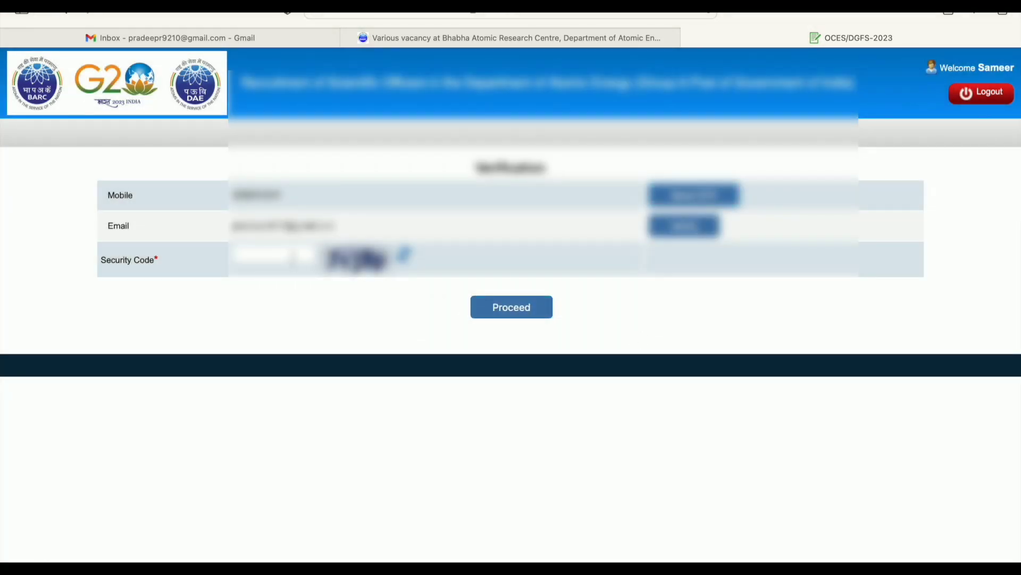
left_click(290, 256)
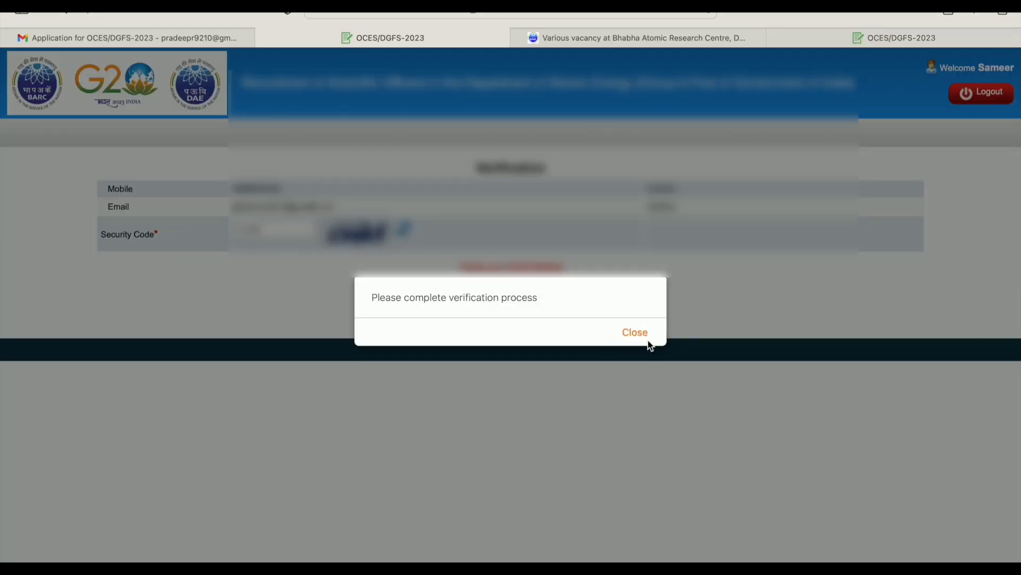
left_click(634, 333)
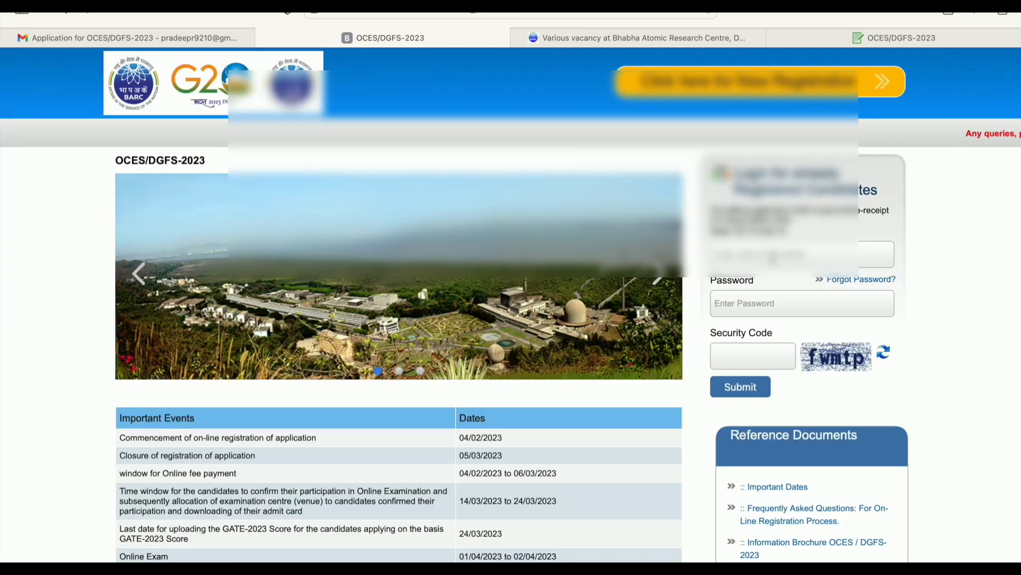
left_click(772, 258)
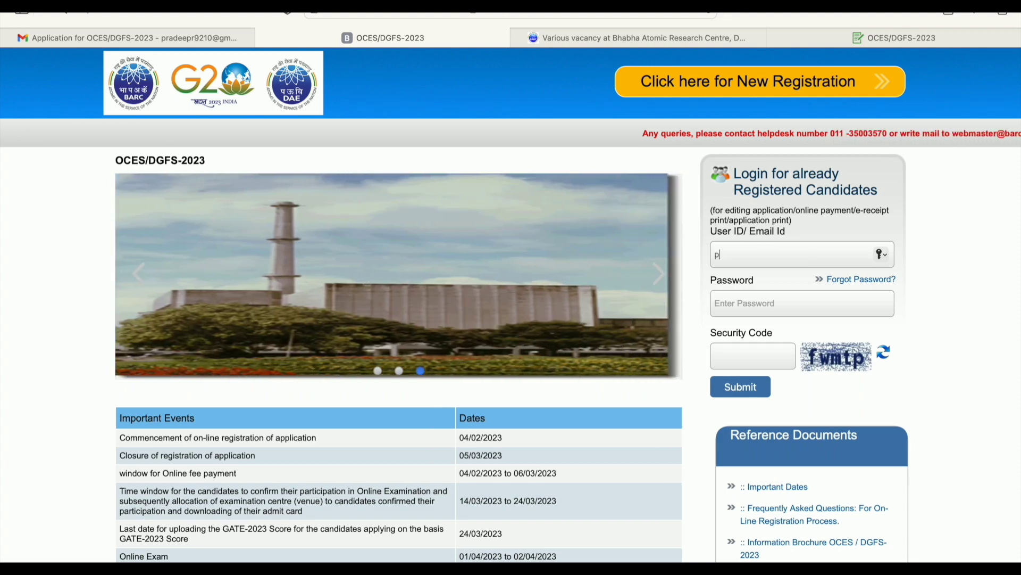
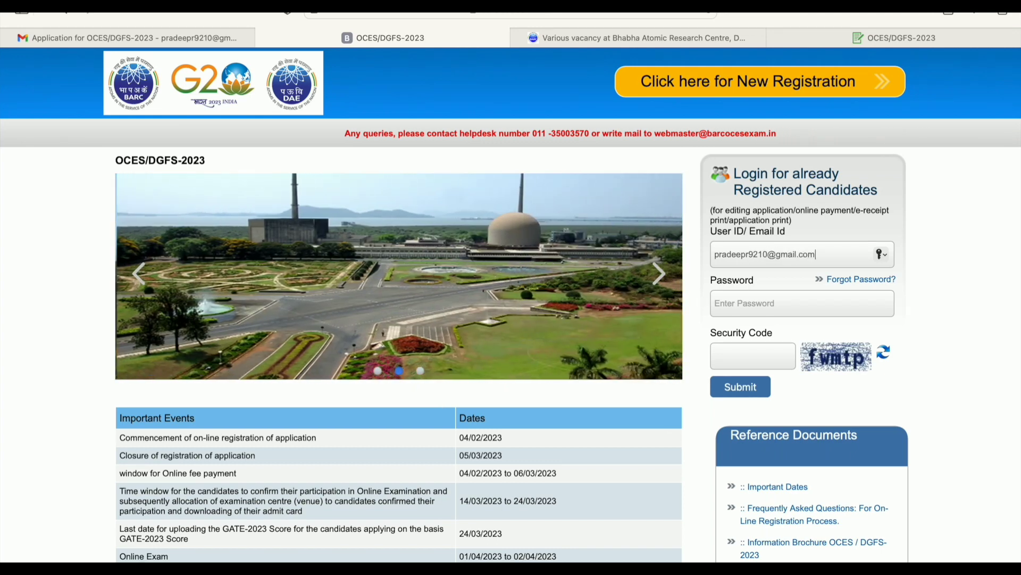
Log in with the applicant's e-mail, account password and the displayed security code
left_click(800, 313)
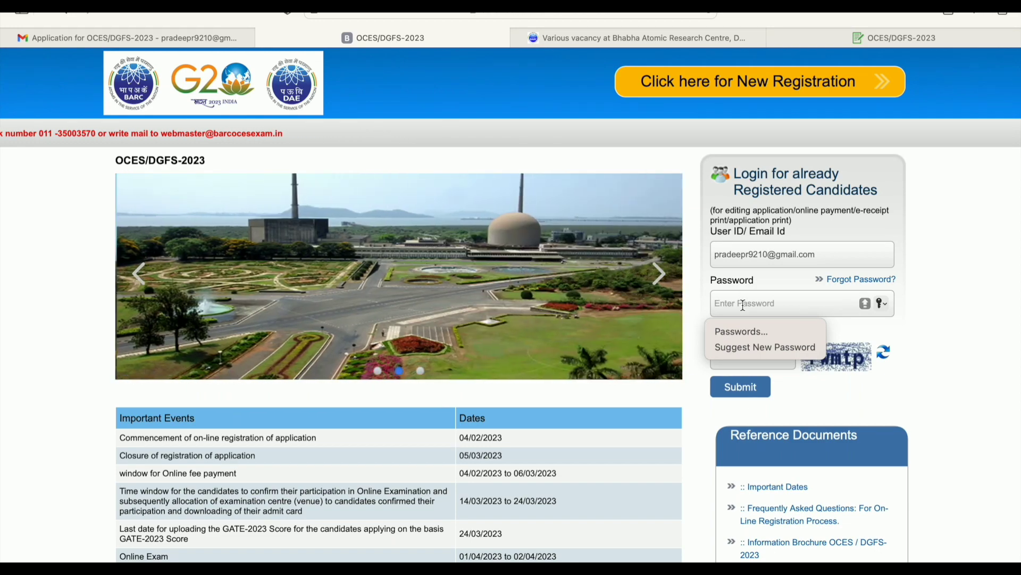
type("P")
type("•")
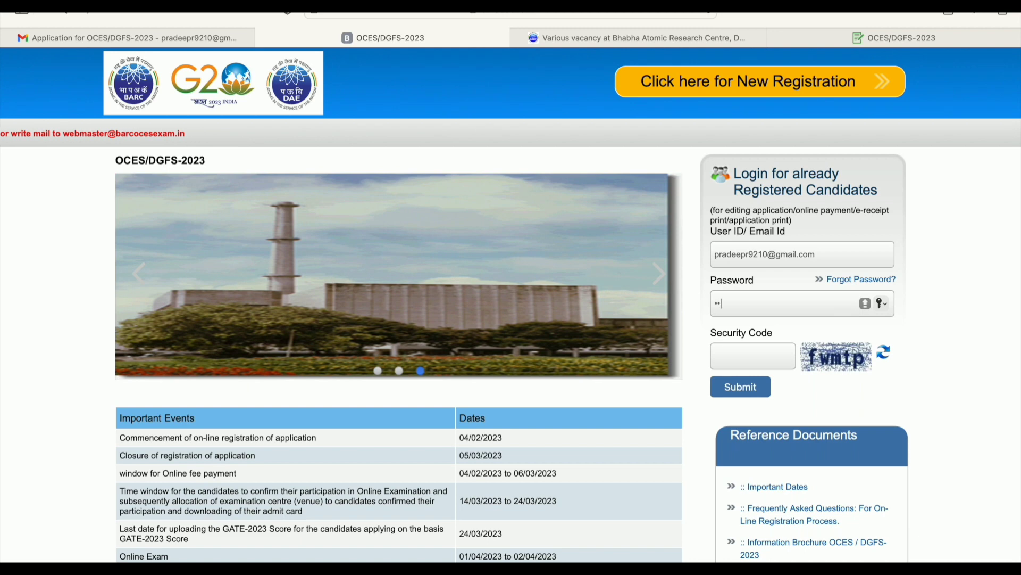
type("••")
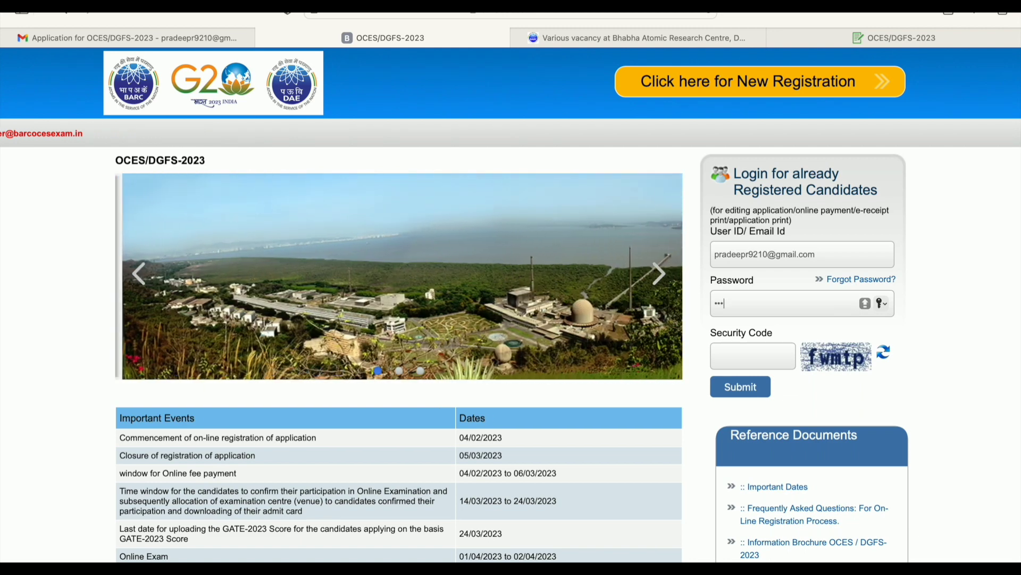
type("•")
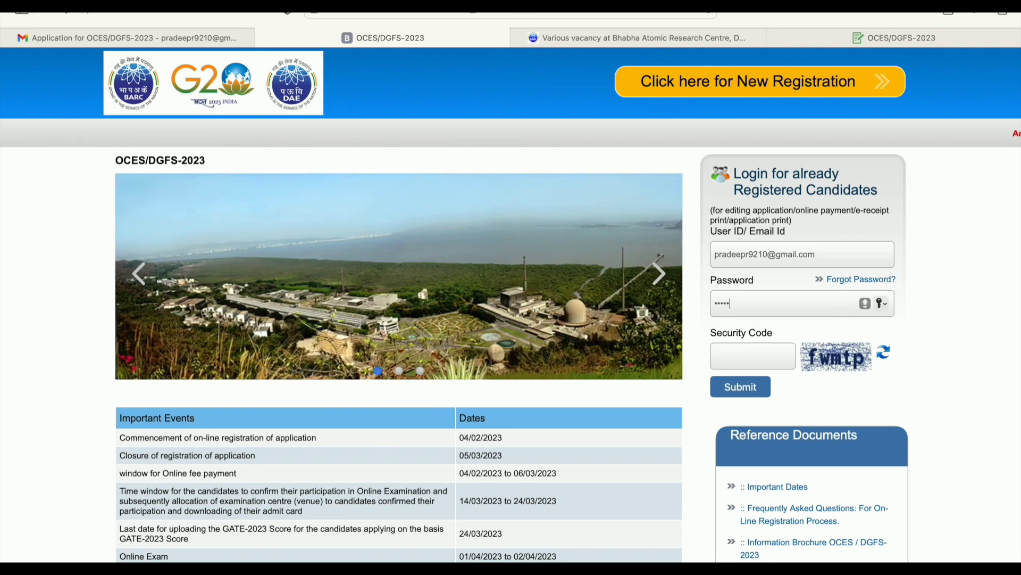
type("•••")
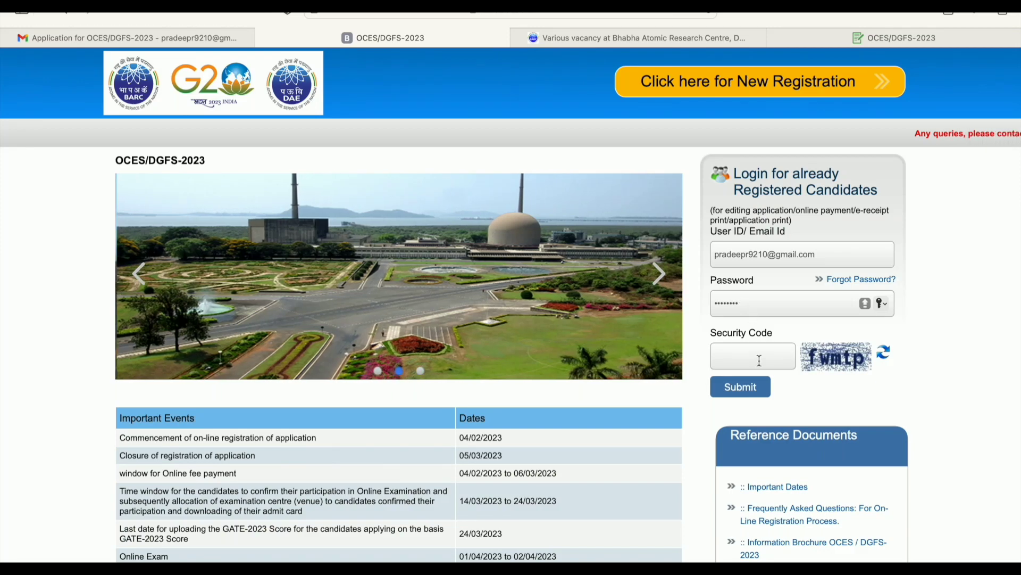
left_click(755, 362)
type("fw")
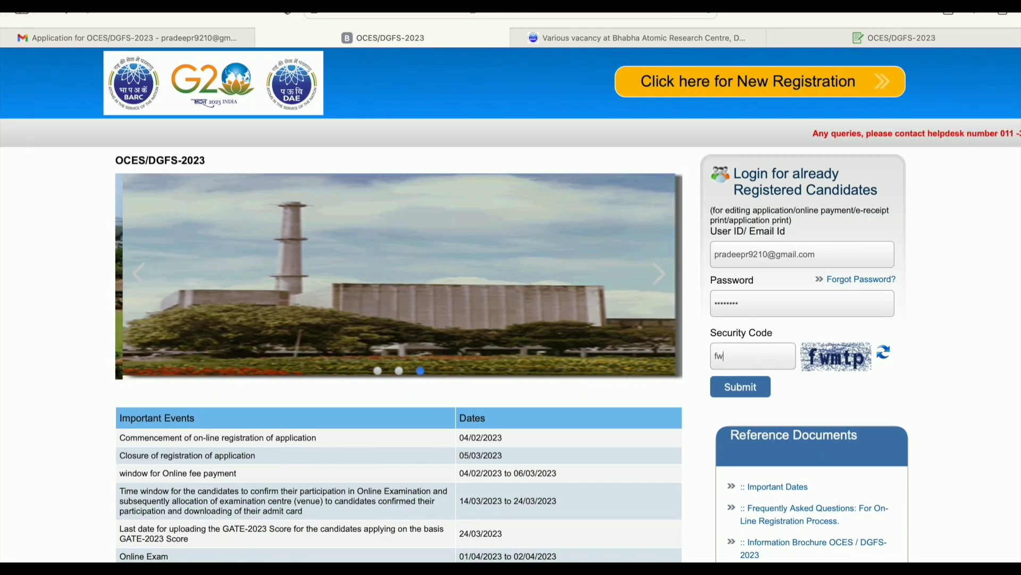
type("m")
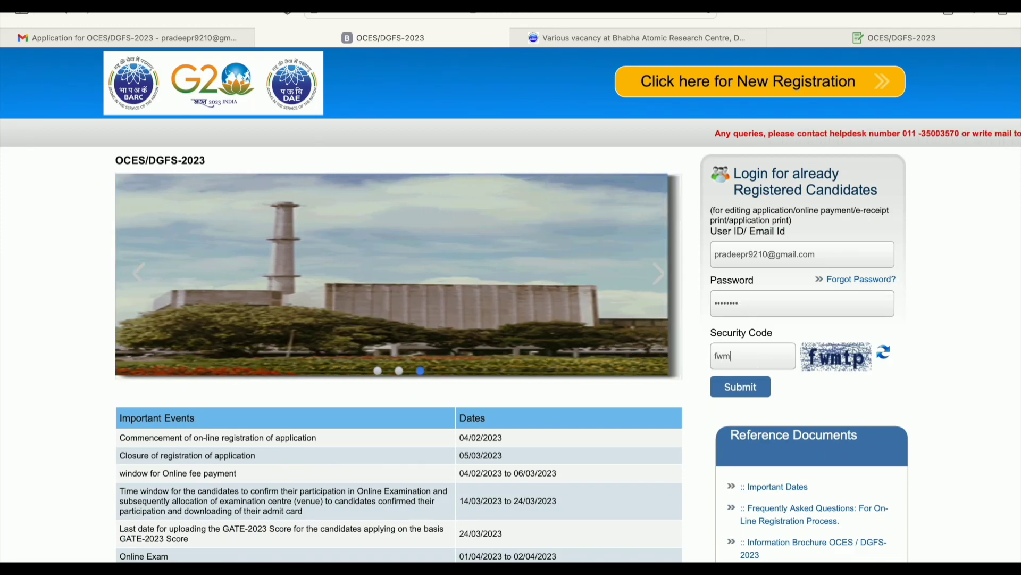
type("tp")
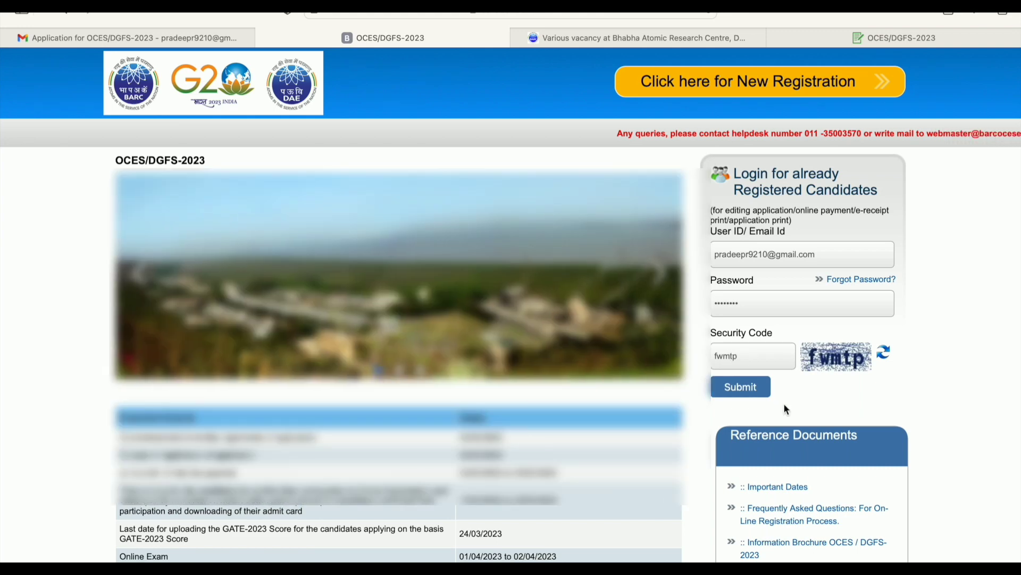
left_click(751, 394)
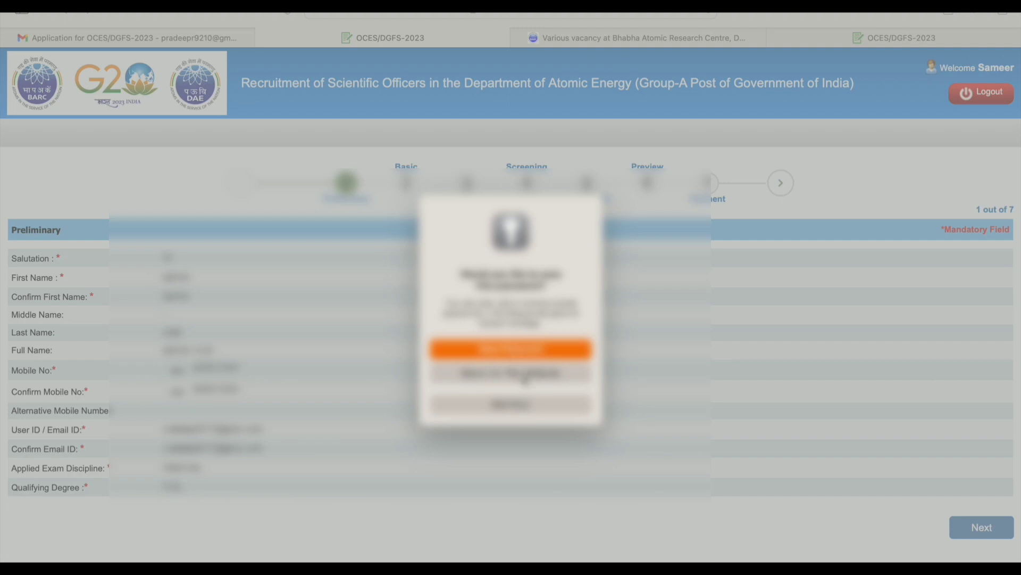
Dismiss the browser pop-up and advance from Preliminary to the Basic Details step
left_click(521, 378)
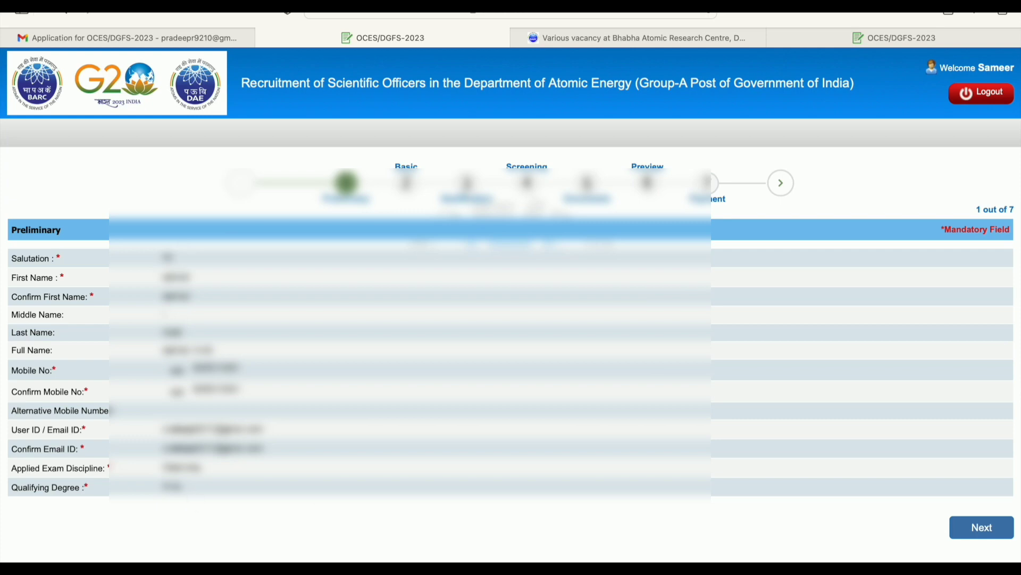
left_click(984, 528)
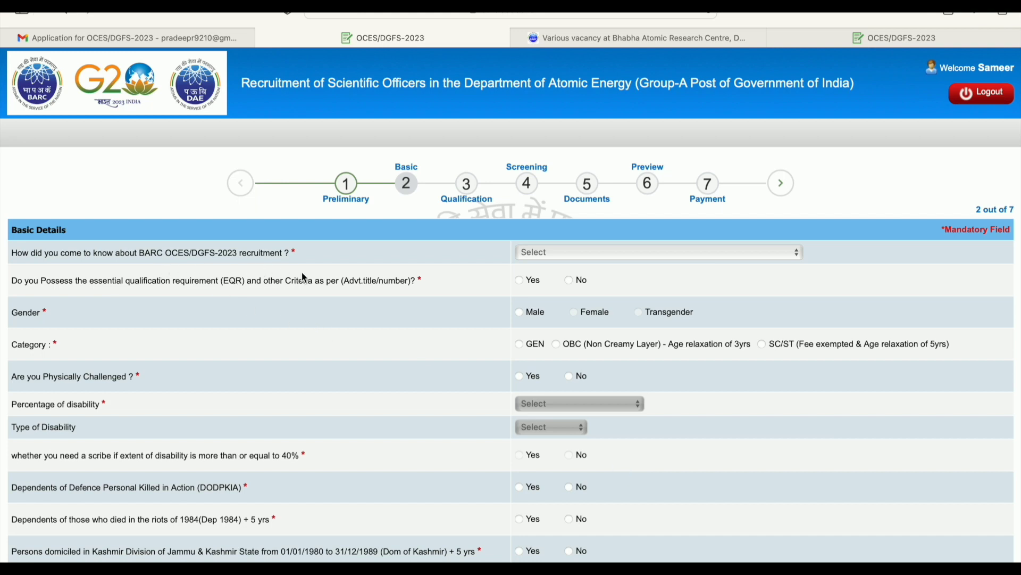
Set the recruitment information source to Media and answer Yes to the EQR question
left_click(623, 258)
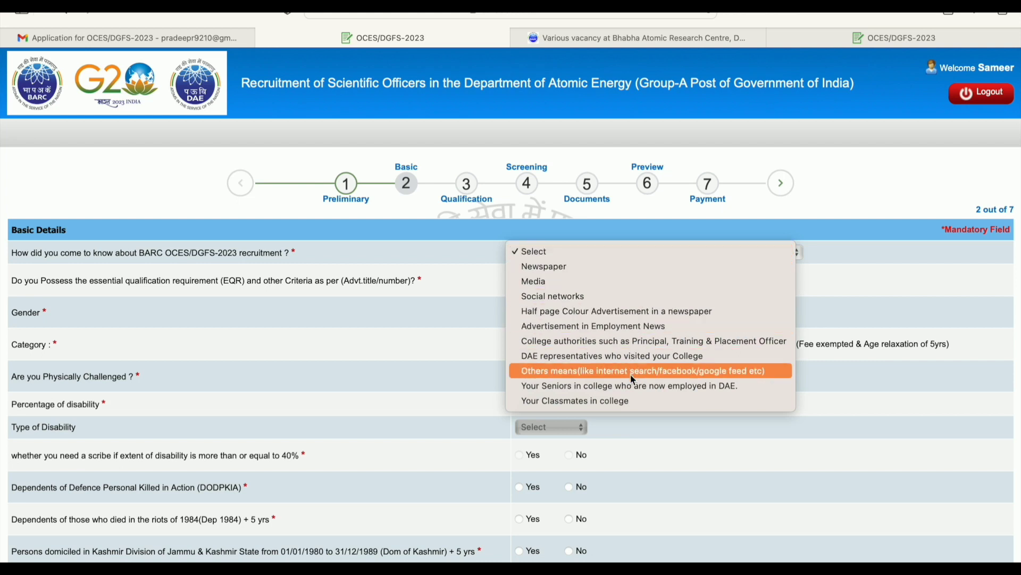
left_click(615, 280)
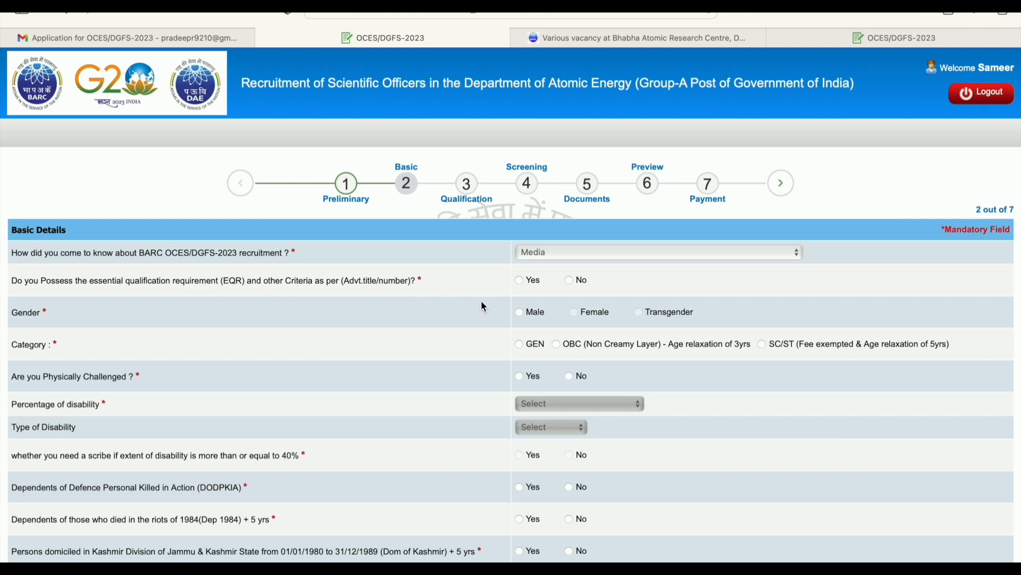
left_click(523, 286)
scroll(535, 316, "down", 2)
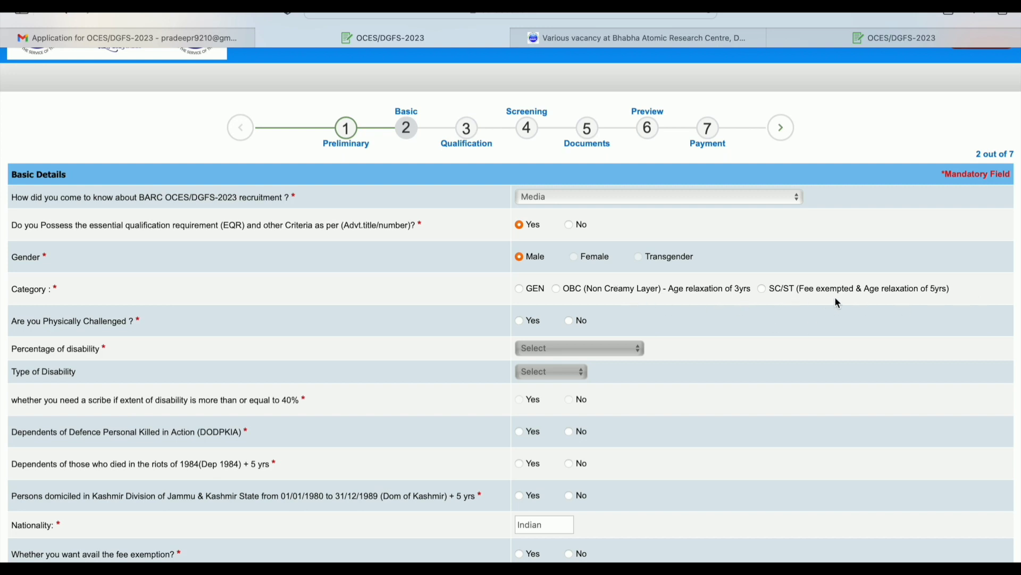
Choose category GEN and answer No to physically challenged, DODPKIA and 1984 riots questions
left_click(520, 290)
left_click(570, 322)
scroll(560, 356, "down", 2)
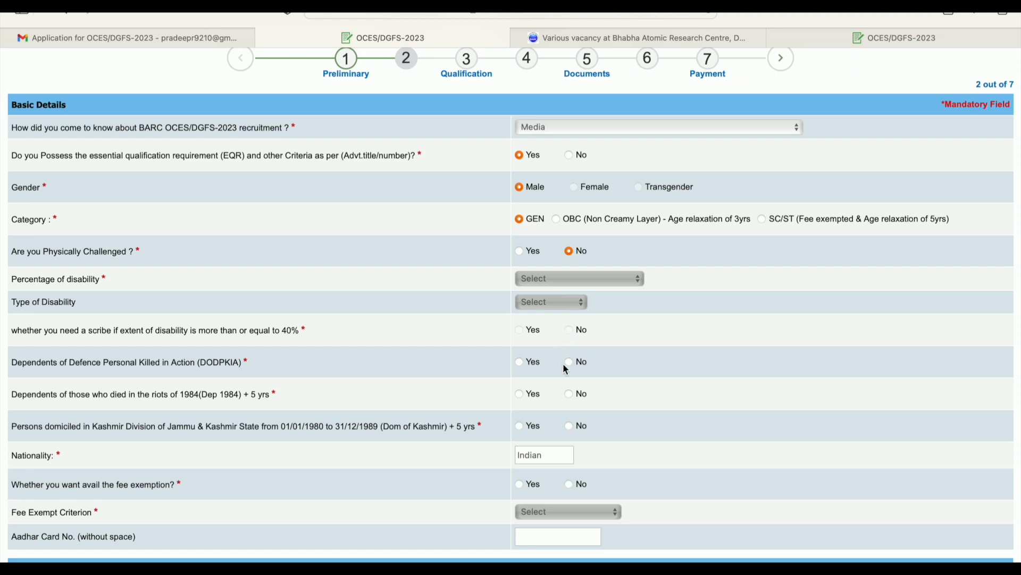
scroll(563, 363, "down", 1)
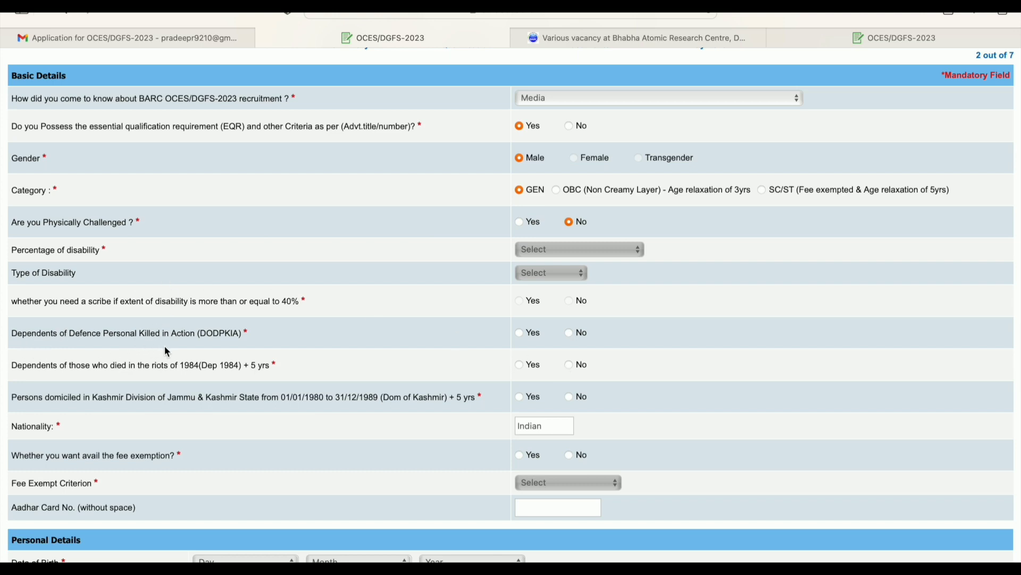
left_click(569, 334)
left_click(568, 365)
scroll(542, 432, "down", 1)
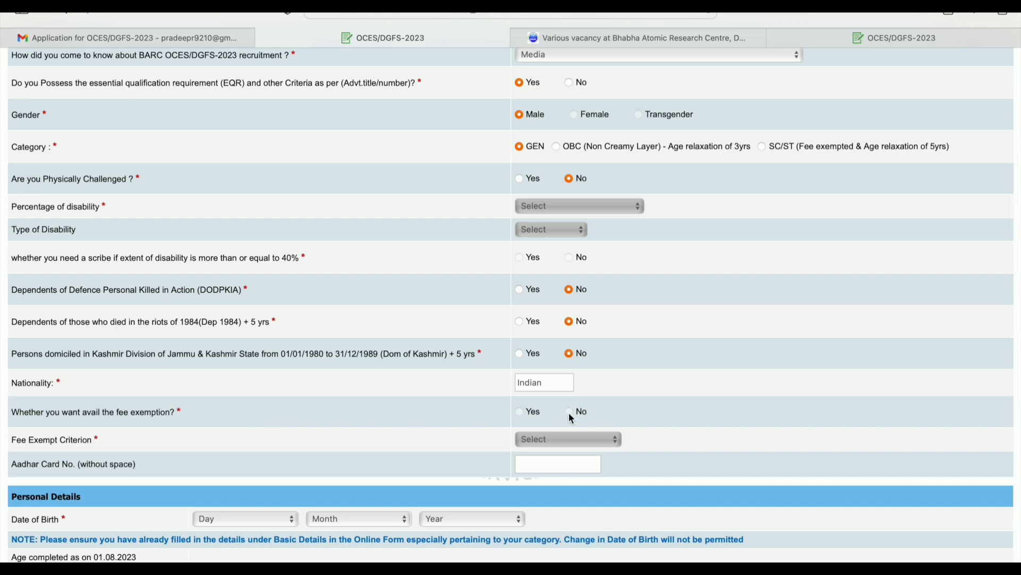
scroll(543, 421, "down", 1)
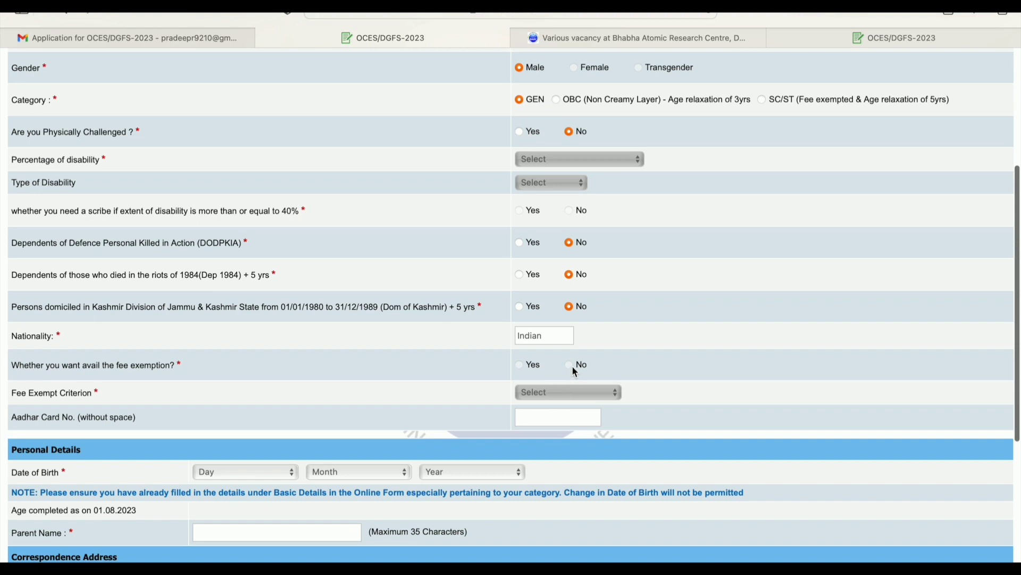
scroll(562, 370, "down", 2)
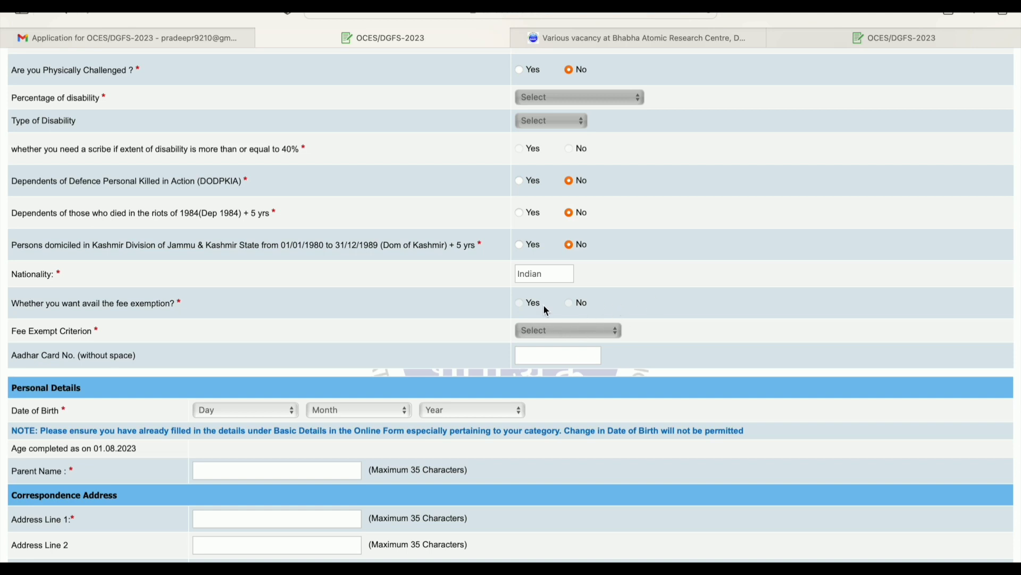
scroll(547, 310, "up", 3)
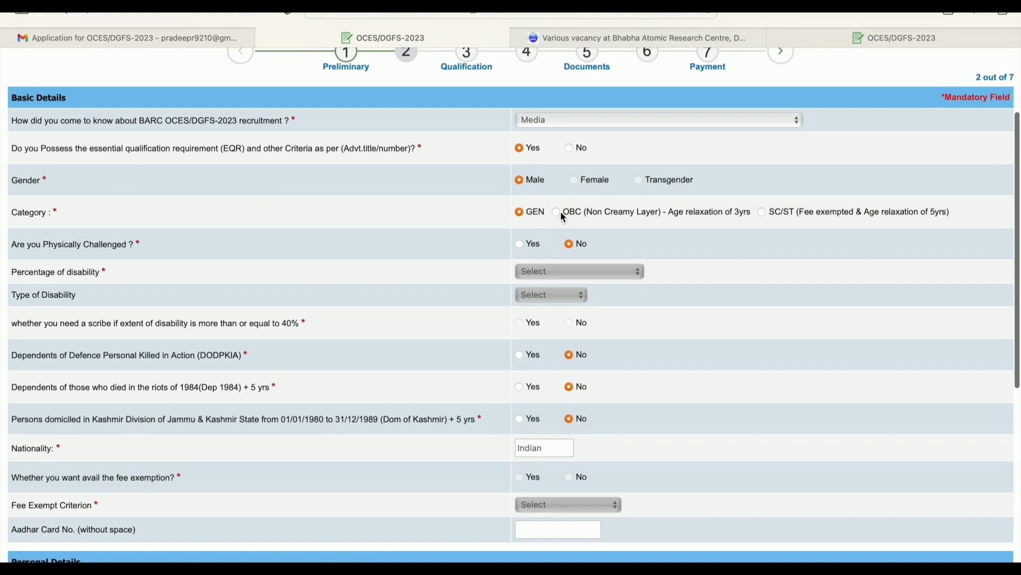
left_click(763, 212)
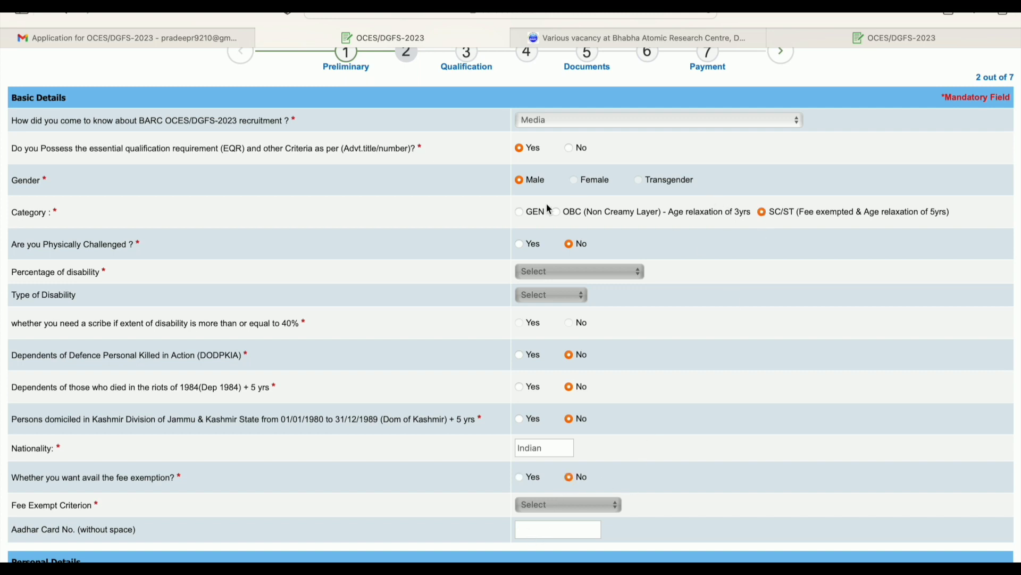
left_click(520, 213)
scroll(608, 425, "down", 5)
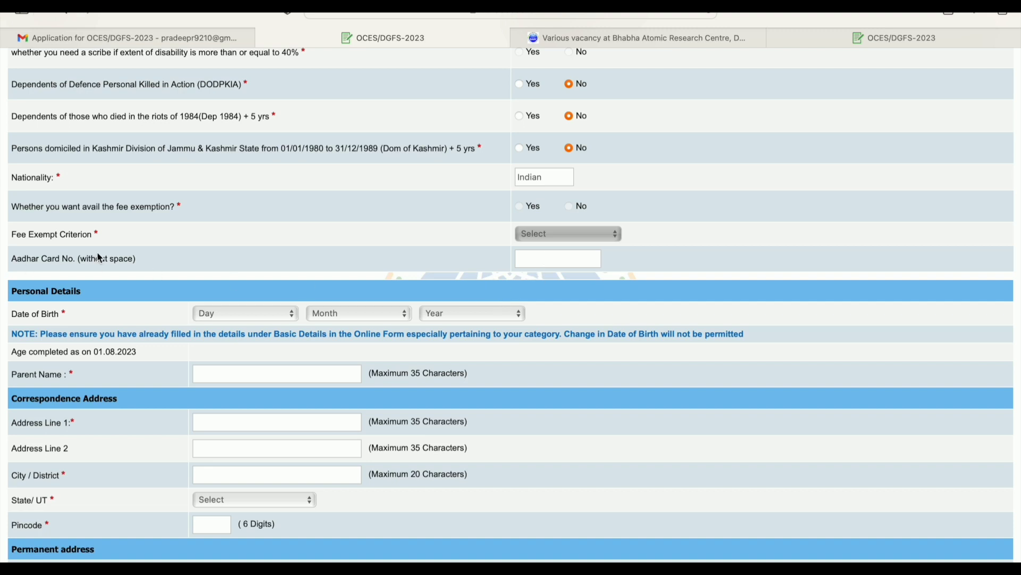
scroll(174, 261, "down", 2)
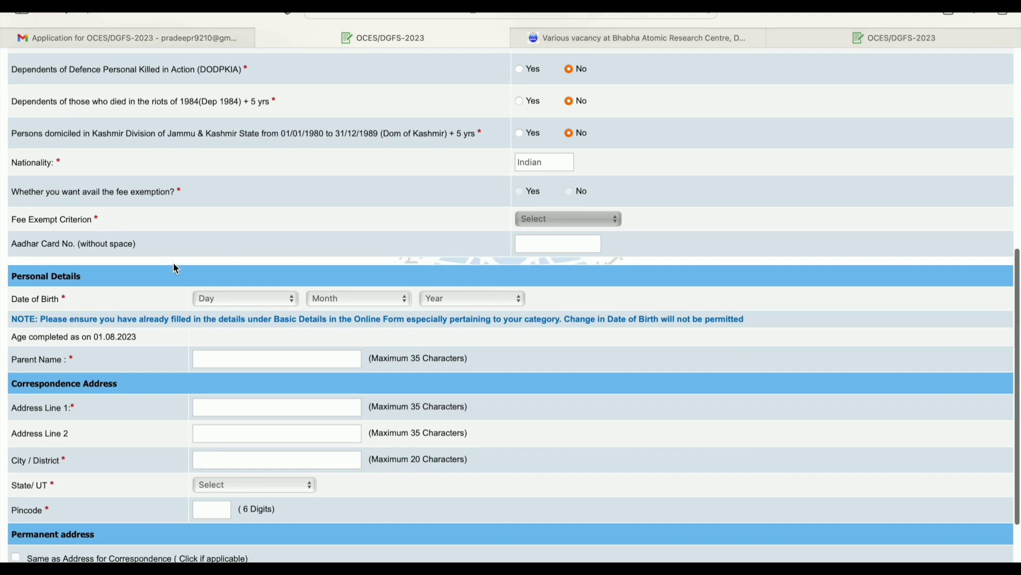
left_click(258, 267)
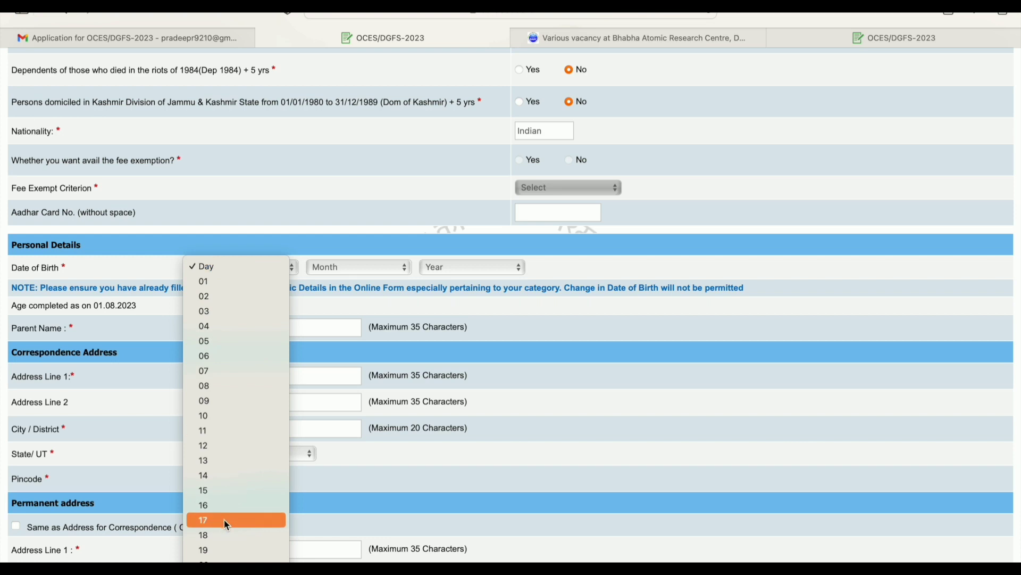
scroll(224, 518, "down", 4)
left_click(235, 553)
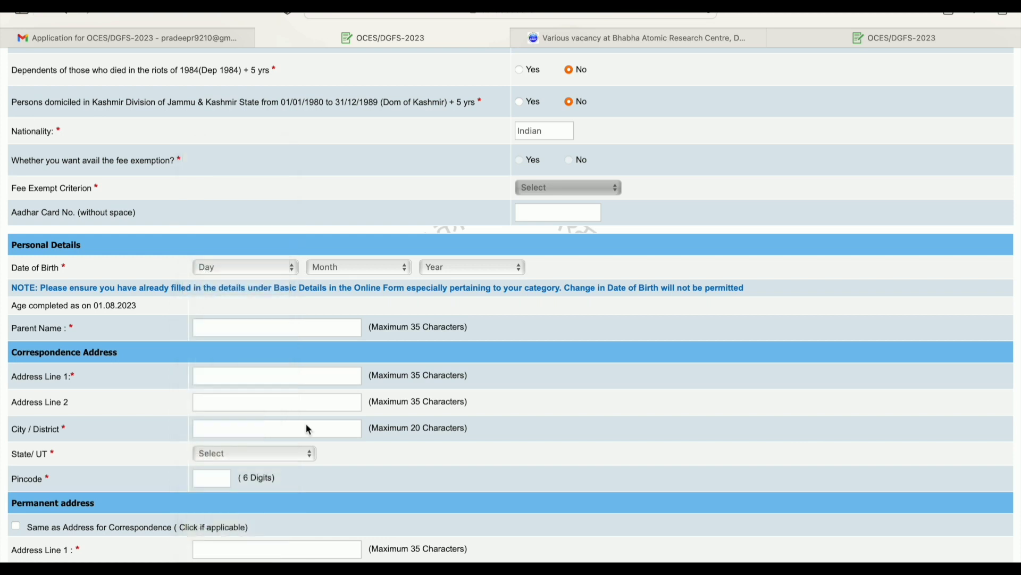
left_click(337, 267)
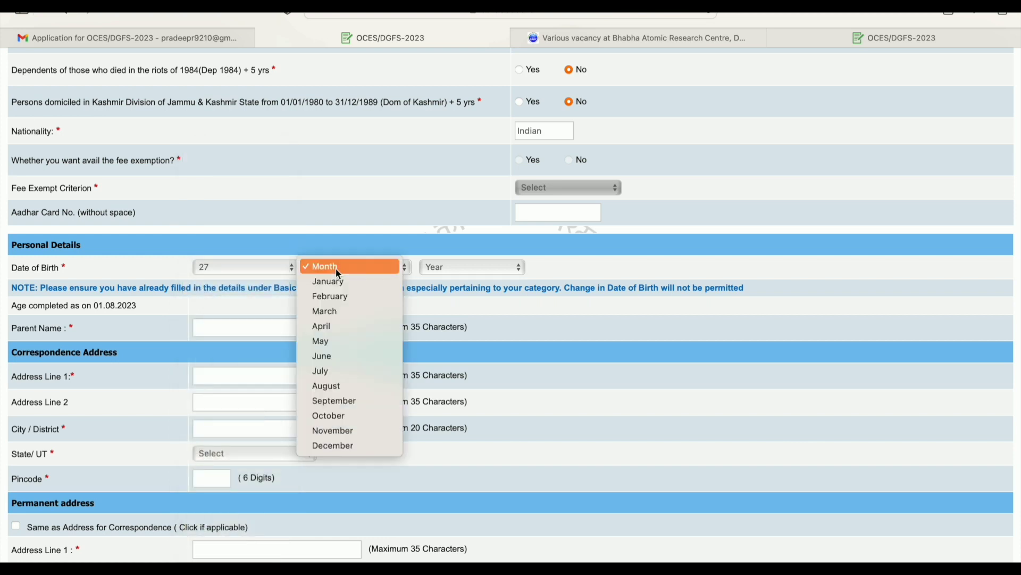
left_click(338, 356)
left_click(490, 270)
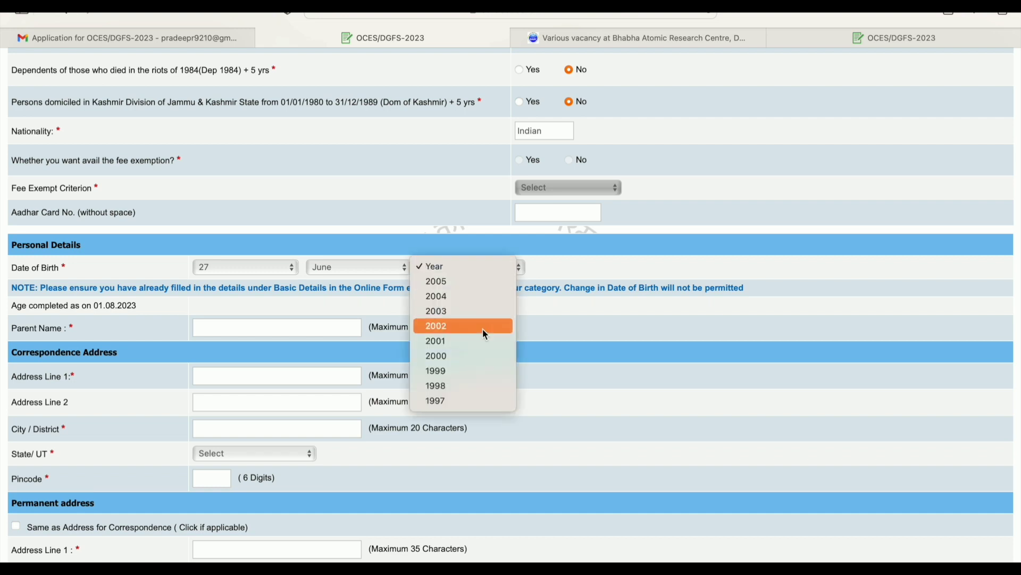
left_click(484, 360)
scroll(488, 364, "down", 1)
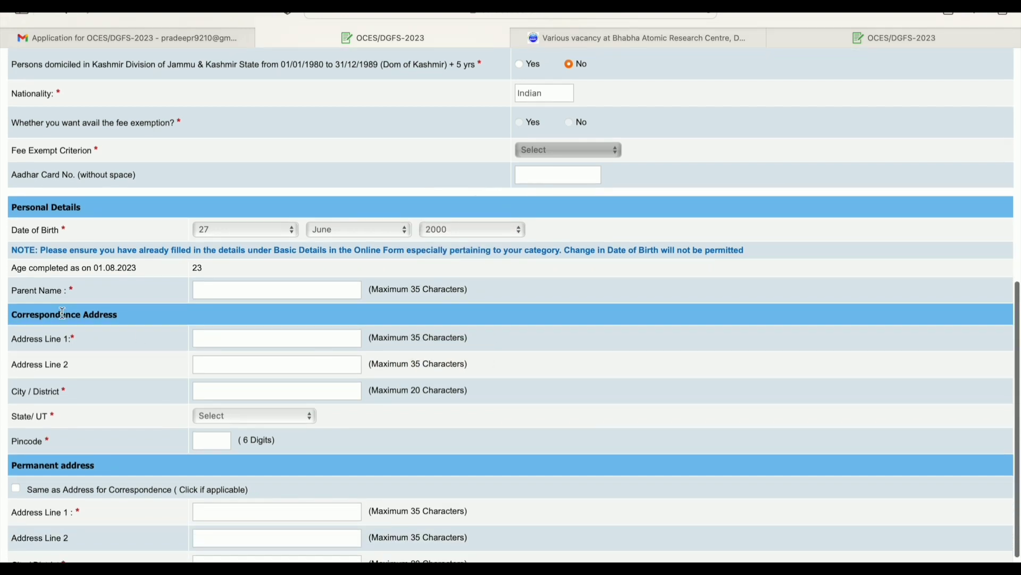
left_click(236, 288)
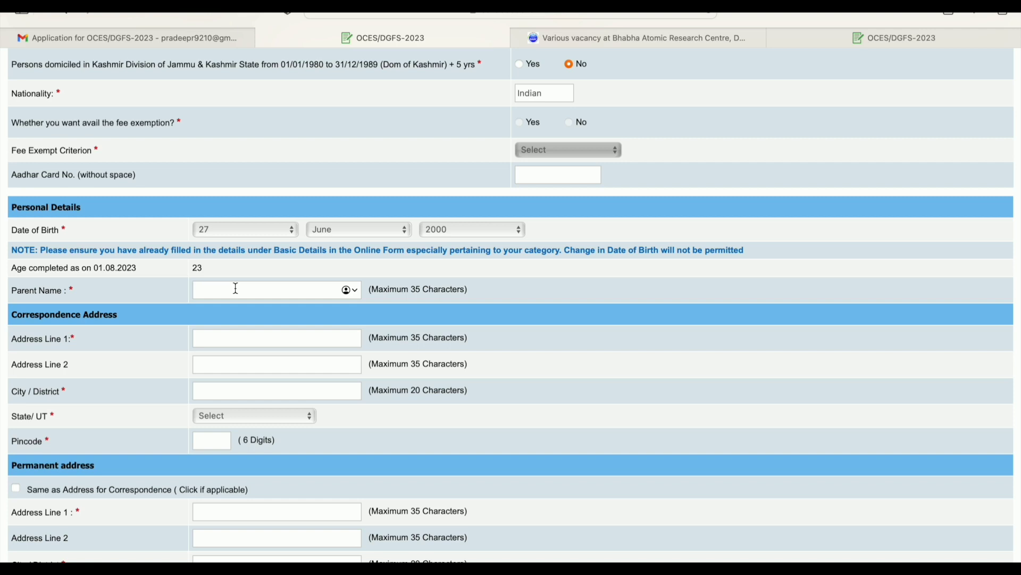
Enter the parent's name and first address line, clear Address Line 2, keep Same as Address ticked
left_click(232, 340)
type("m-")
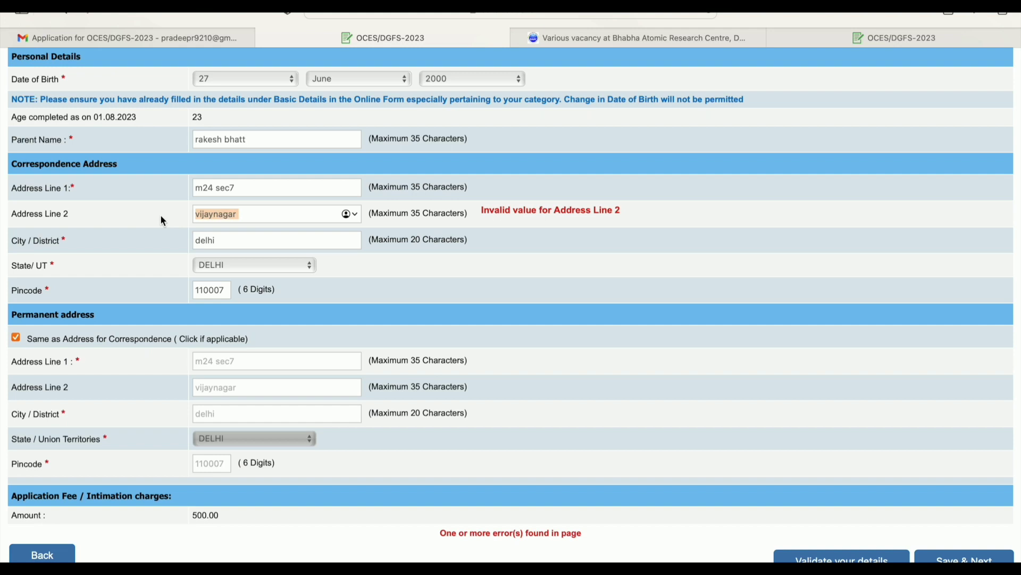
key("BackSpace")
left_click(16, 339)
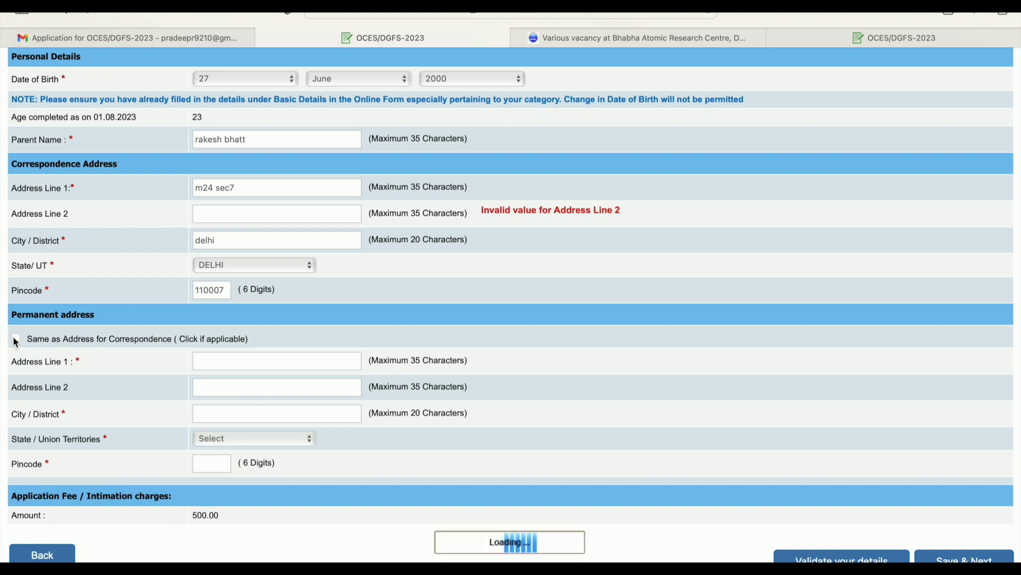
left_click(16, 338)
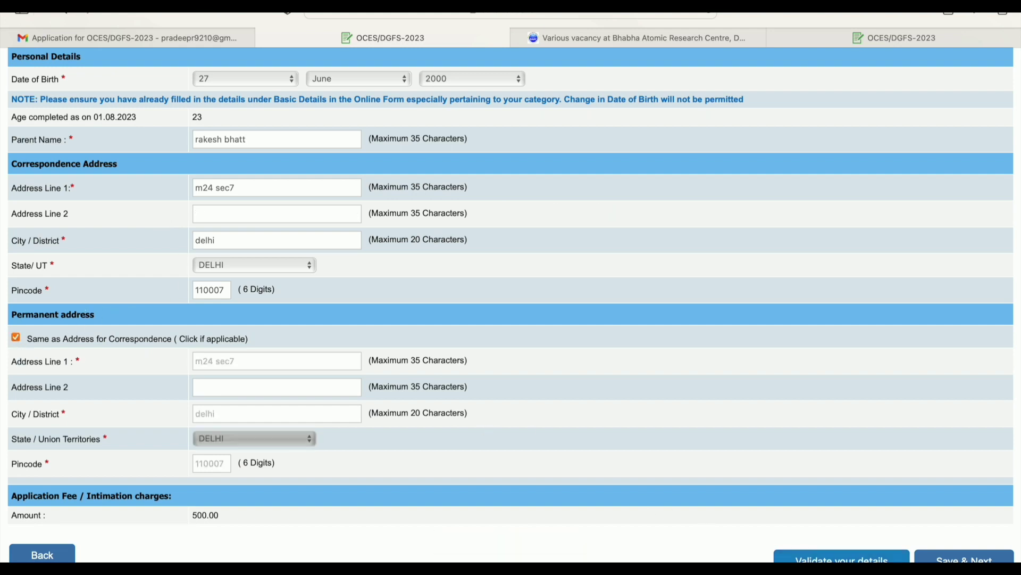
Validate the basic details, dismiss the message, and save to reach the Qualification step
left_click(841, 557)
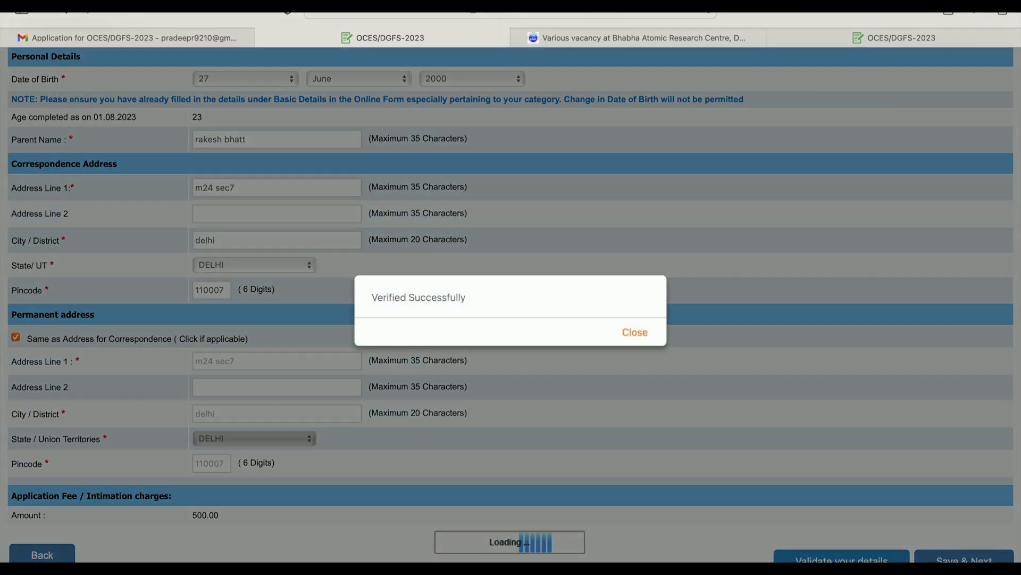
left_click(635, 334)
scroll(777, 357, "up", 10)
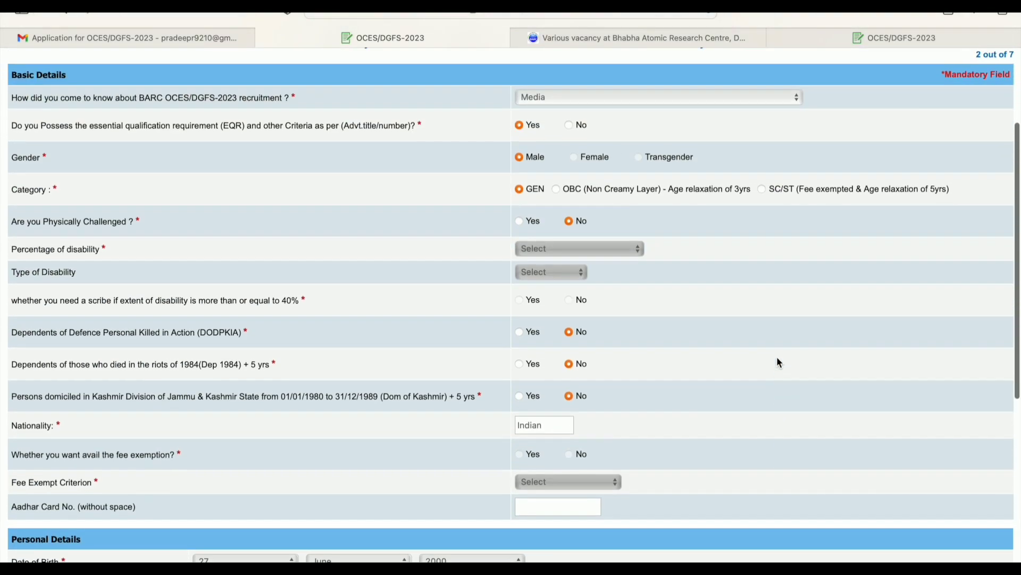
scroll(776, 356, "up", 3)
scroll(777, 356, "down", 15)
scroll(777, 357, "up", 1)
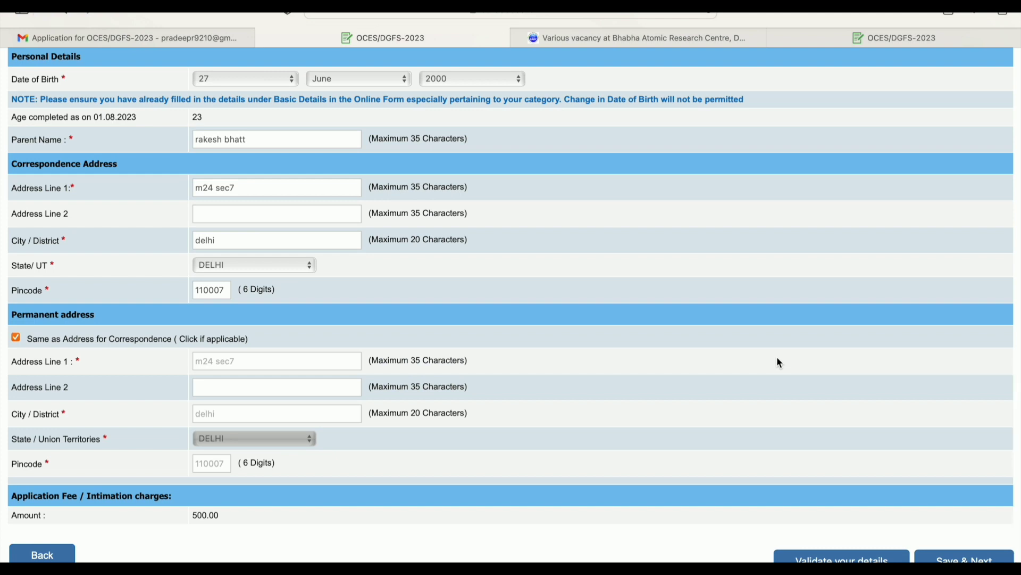
left_click(930, 557)
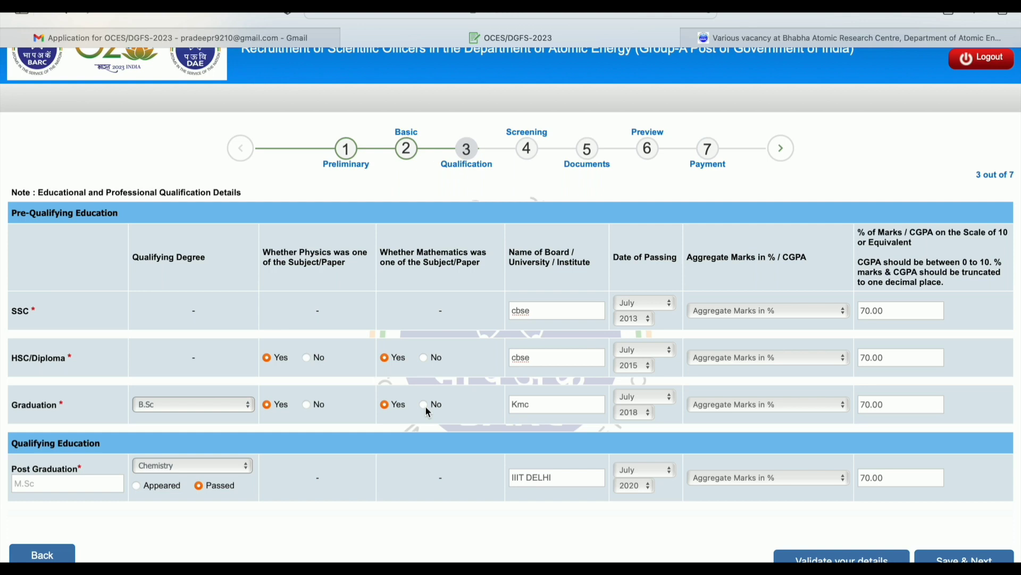
Answer No for Physics and Mathematics in both HSC/Diploma and Graduation rows, then validate
left_click(424, 358)
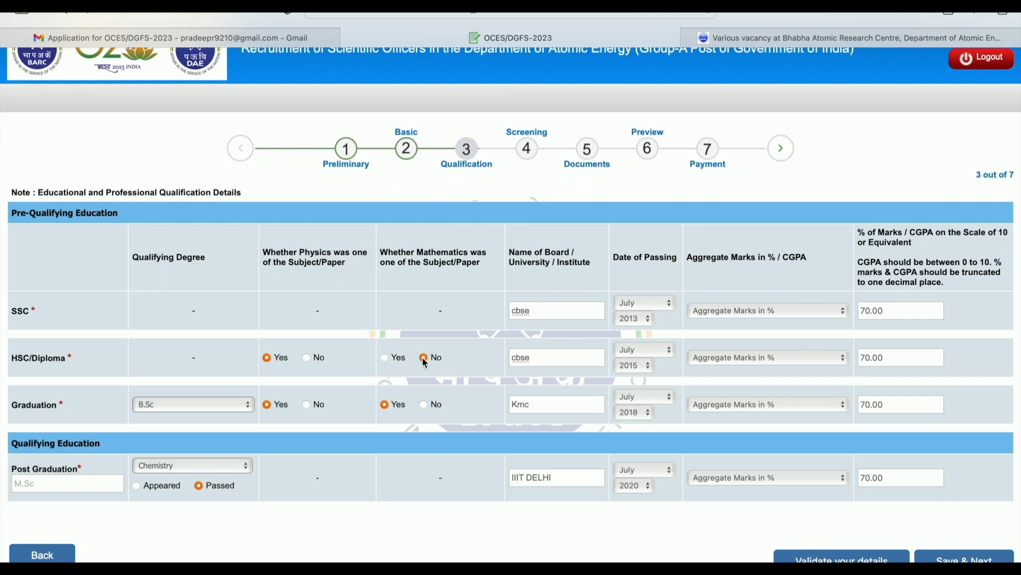
left_click(306, 359)
left_click(306, 406)
left_click(423, 405)
scroll(497, 418, "down", 1)
left_click(851, 558)
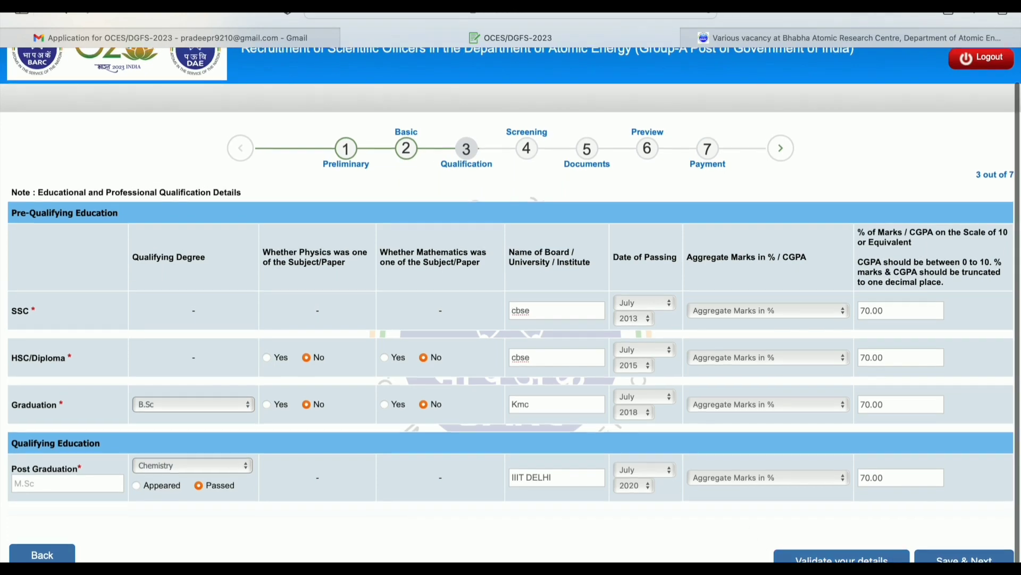
Change Physics to Yes for HSC/Diploma and Graduation and Graduation Mathematics to Yes, then validate successfully
scroll(664, 502, "down", 2)
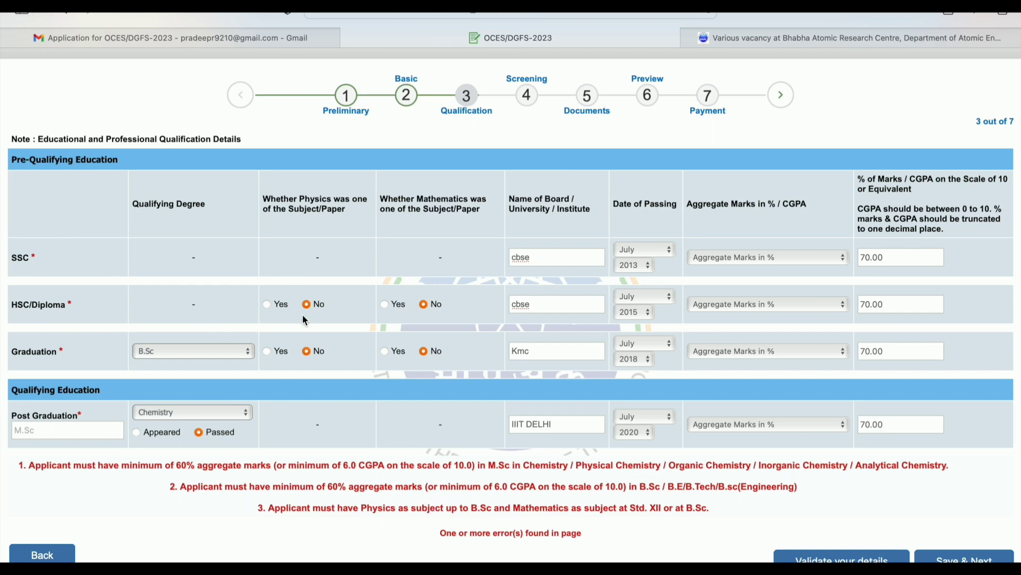
left_click(266, 304)
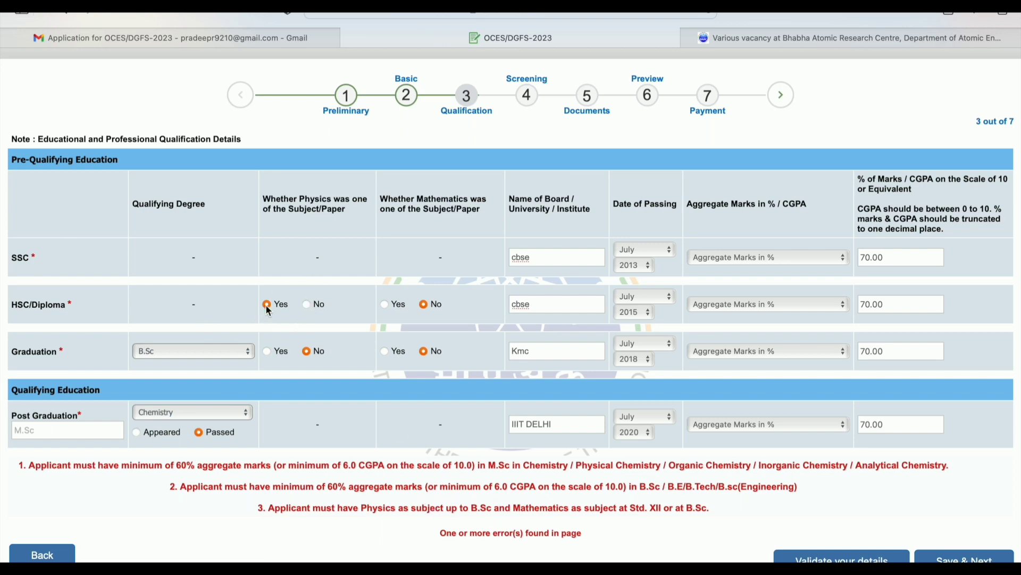
left_click(268, 351)
left_click(388, 352)
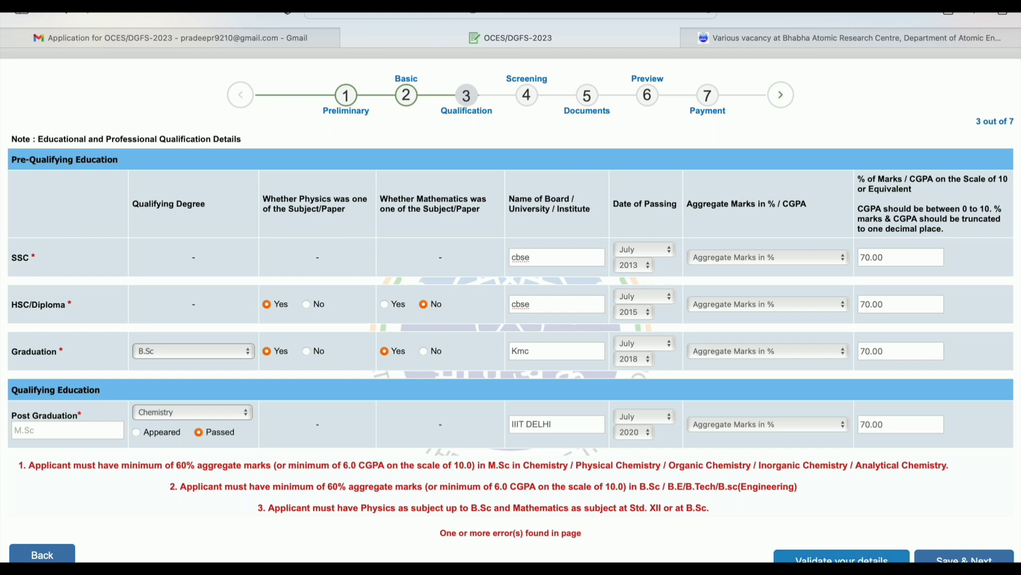
left_click(842, 558)
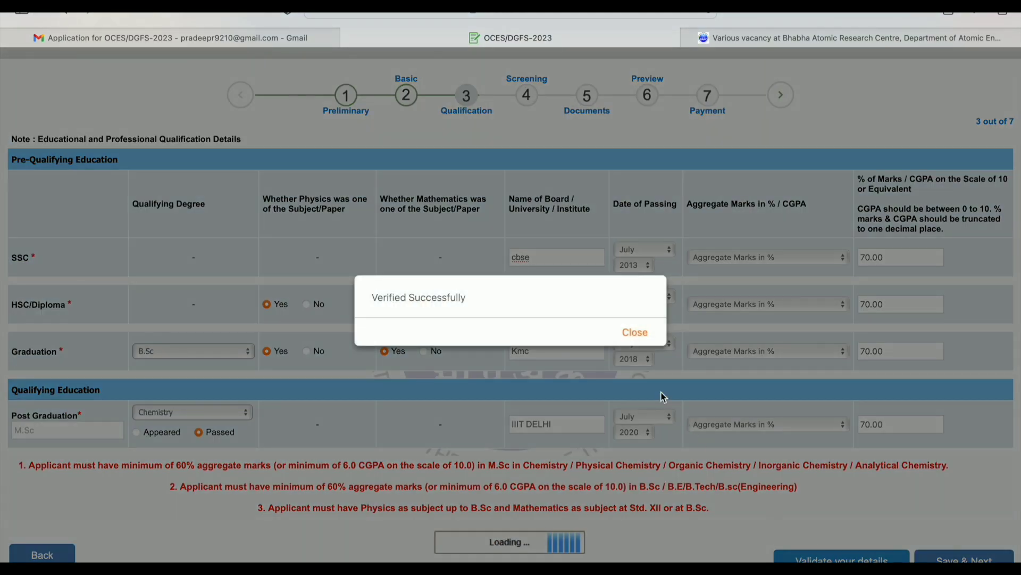
left_click(644, 333)
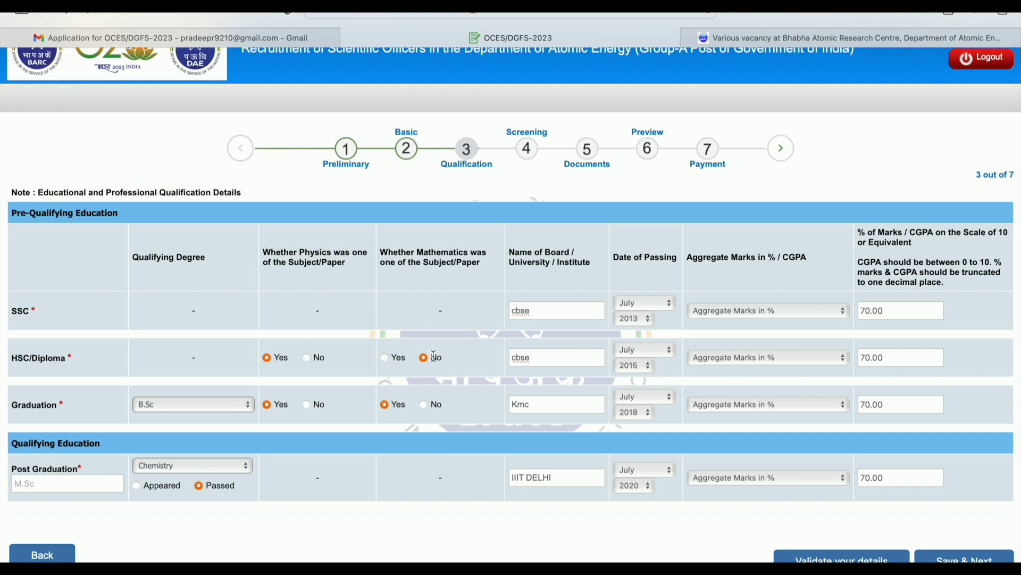
Set Mathematics to Yes for HSC/Diploma and No for Graduation, then validate the details
left_click(384, 357)
left_click(425, 403)
left_click(801, 557)
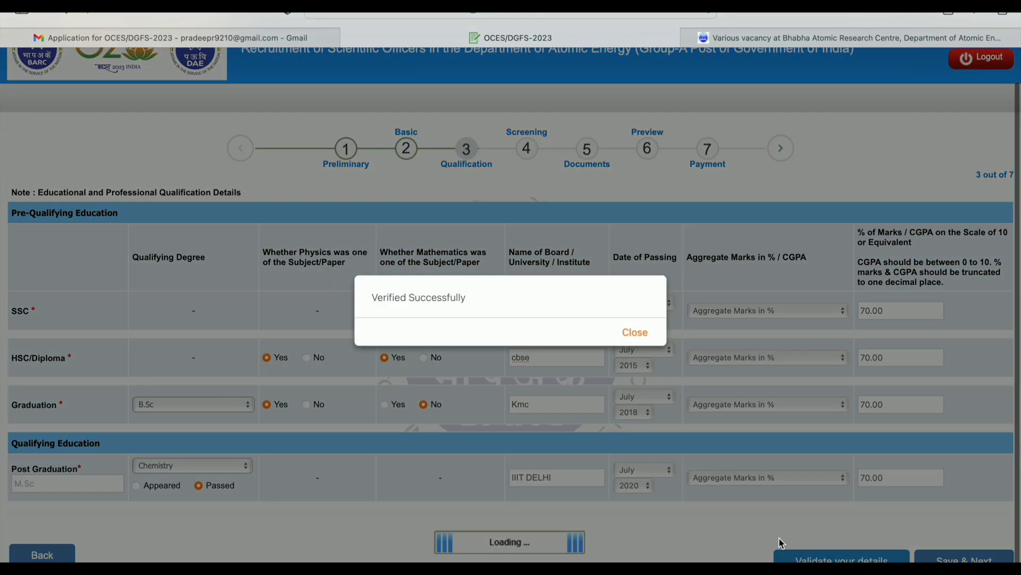
left_click(635, 331)
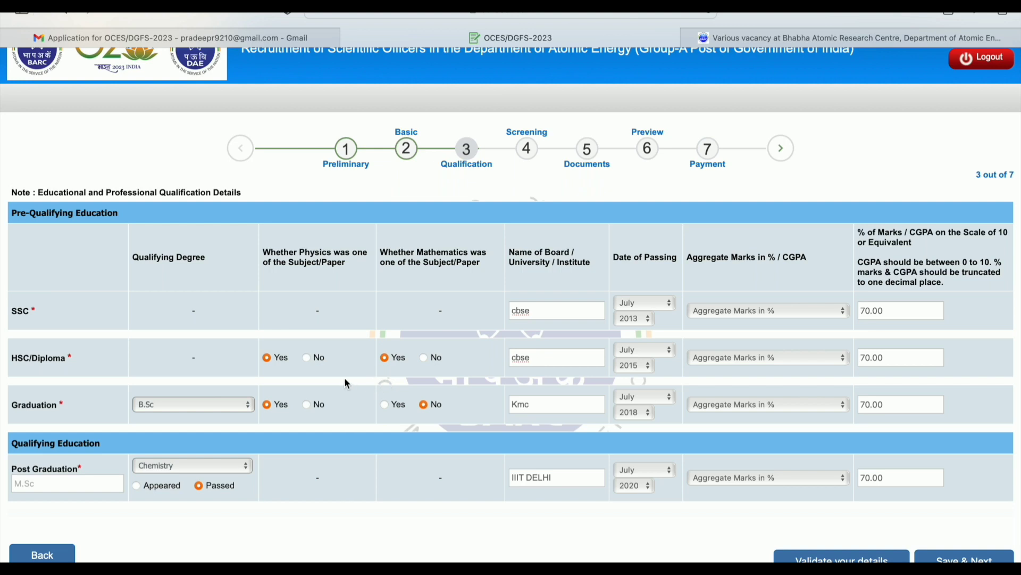
Test the Physics answers, leave them Yes for both rows, then save and continue to Screening
left_click(307, 358)
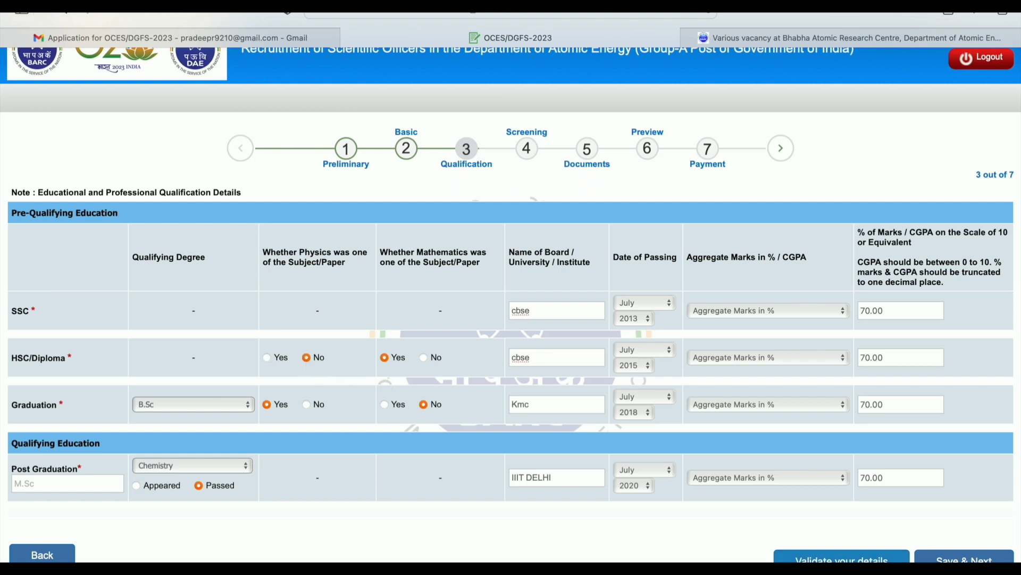
left_click(827, 560)
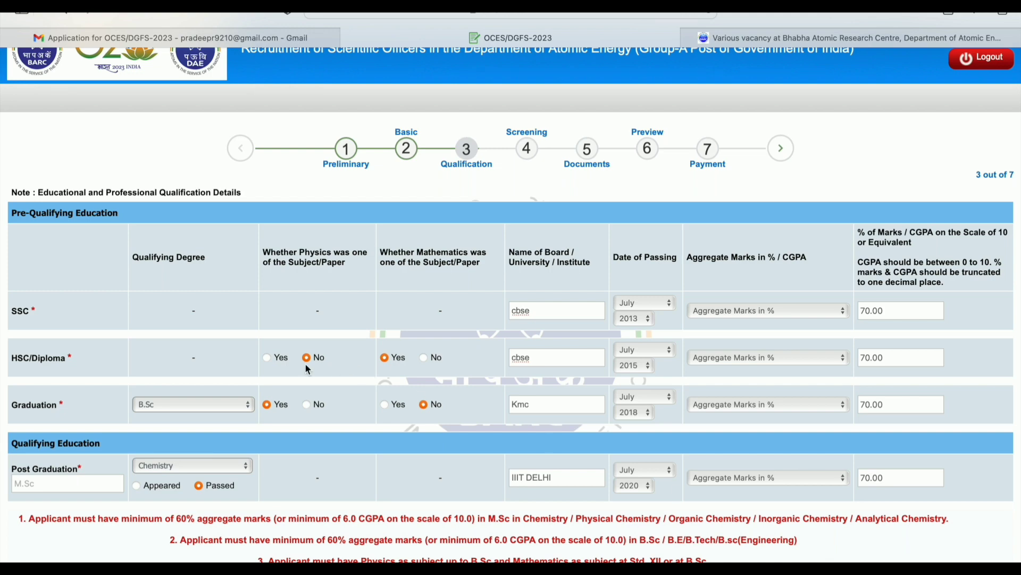
left_click(266, 358)
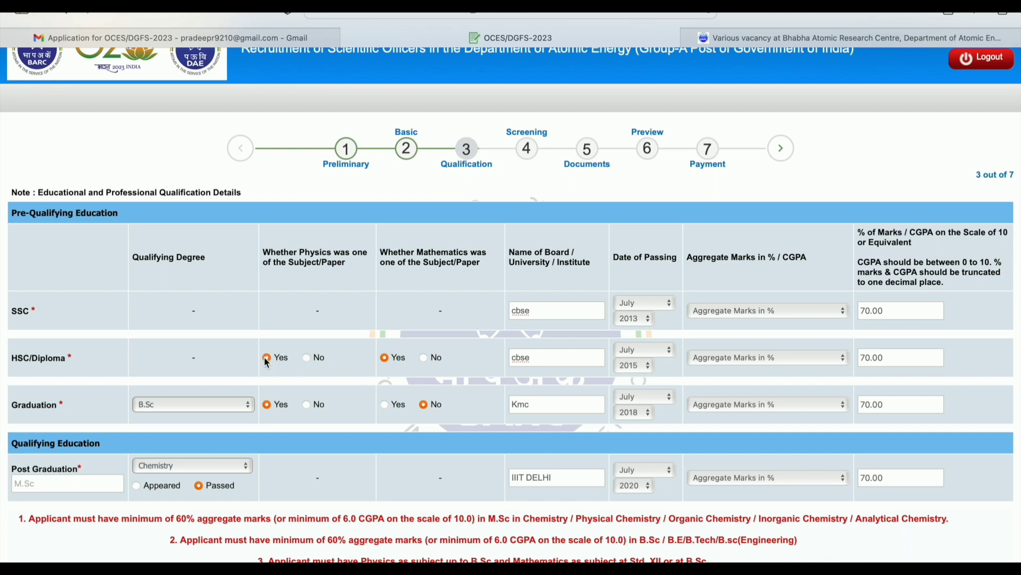
left_click(307, 405)
left_click(267, 403)
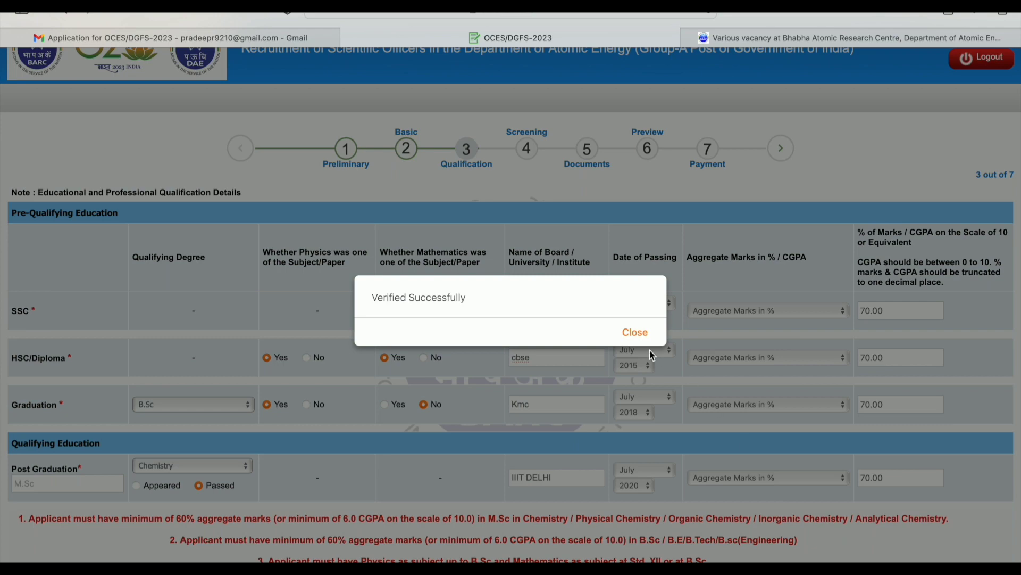
left_click(637, 332)
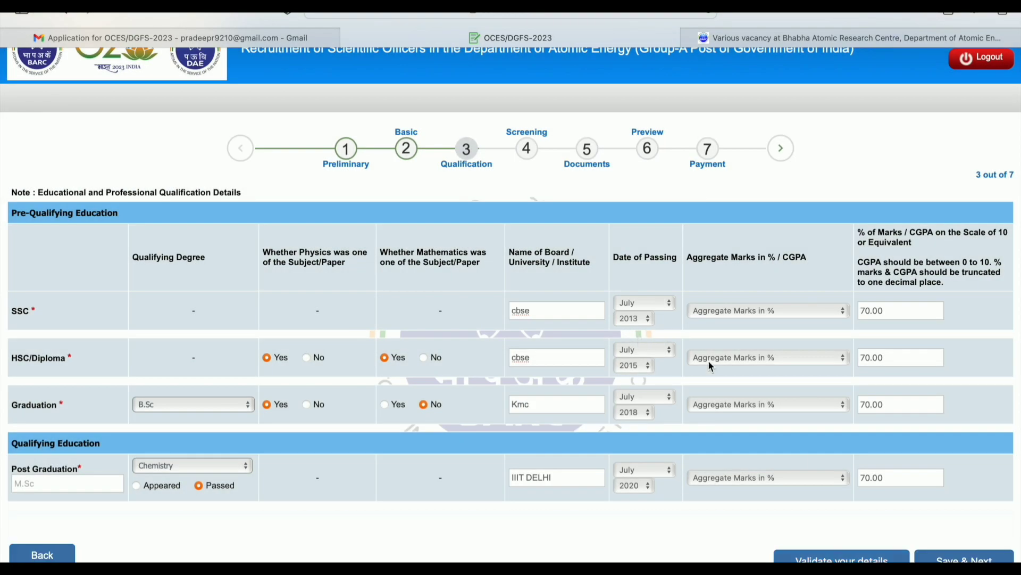
left_click(963, 557)
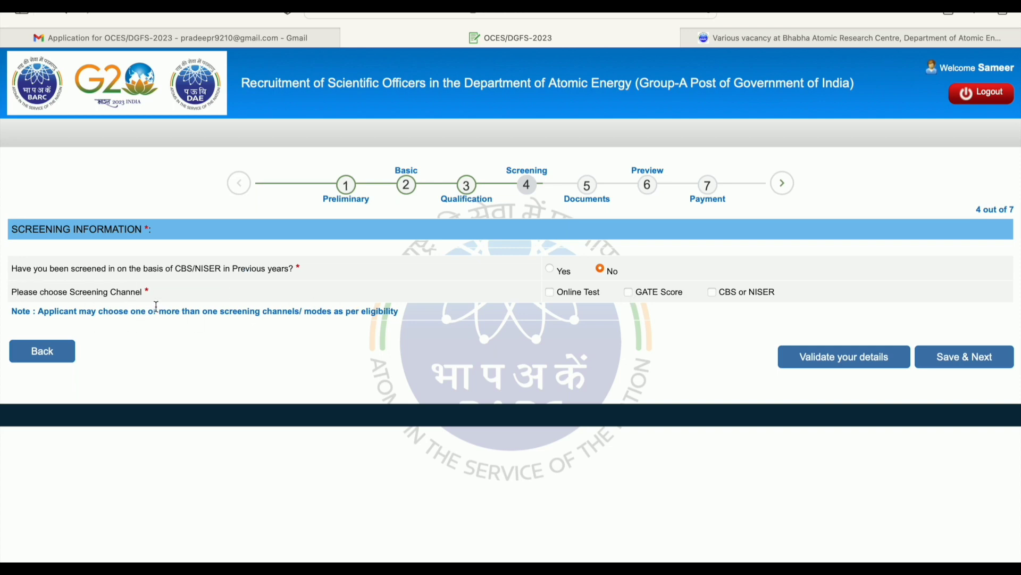
Tick the Online Test and GATE Score checkboxes under Screening Channel
left_click(551, 293)
left_click(629, 293)
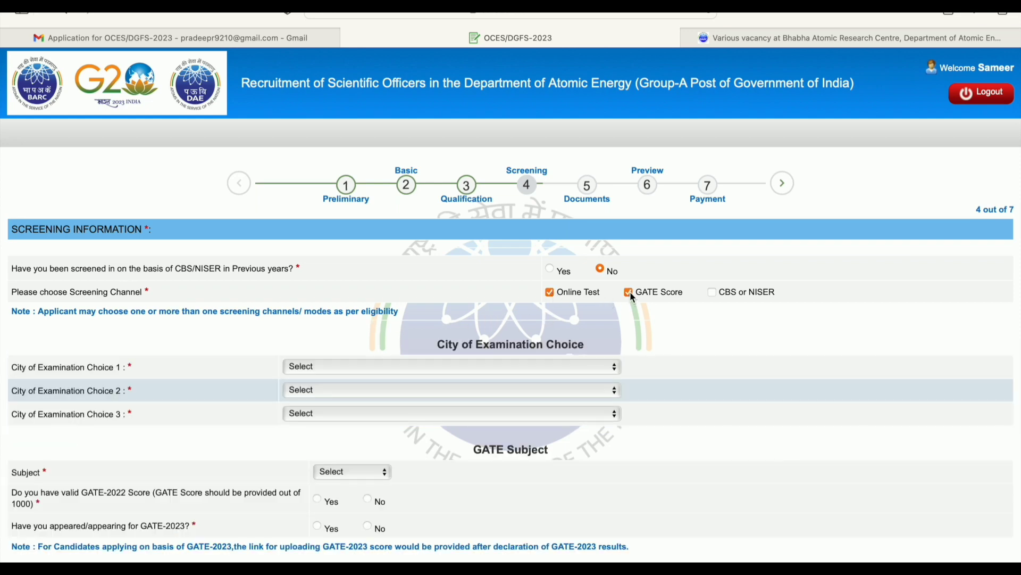
scroll(666, 407, "down", 1)
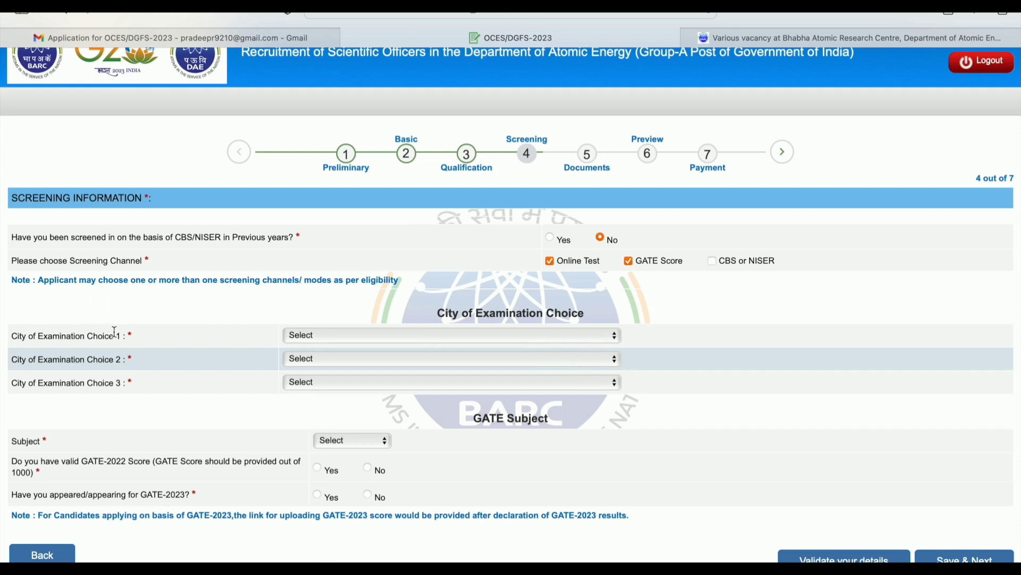
left_click(410, 336)
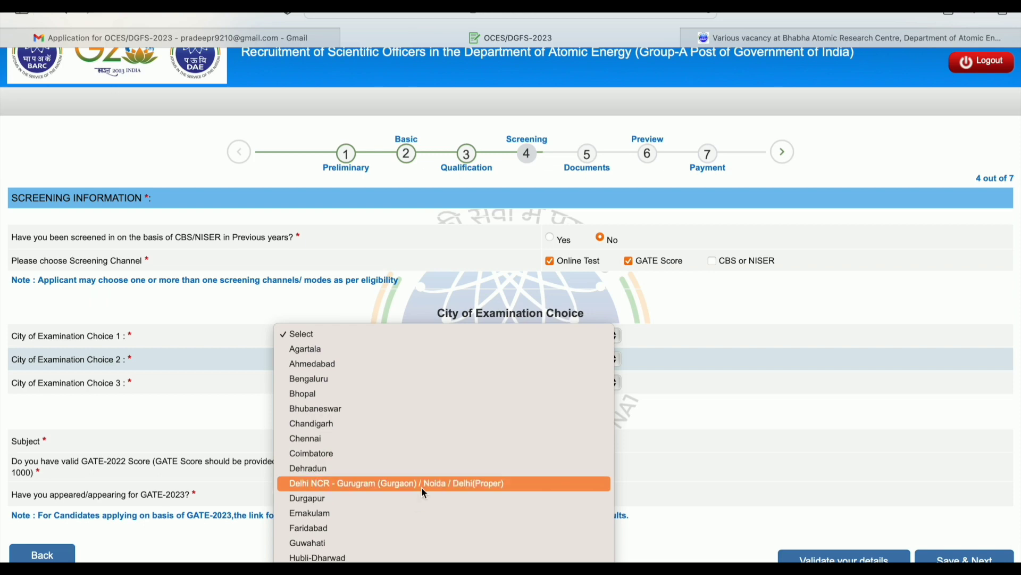
Choose Delhi NCR, Agartala and Jammu as exam cities and Chemistry(CY) as the GATE subject
left_click(421, 484)
left_click(418, 362)
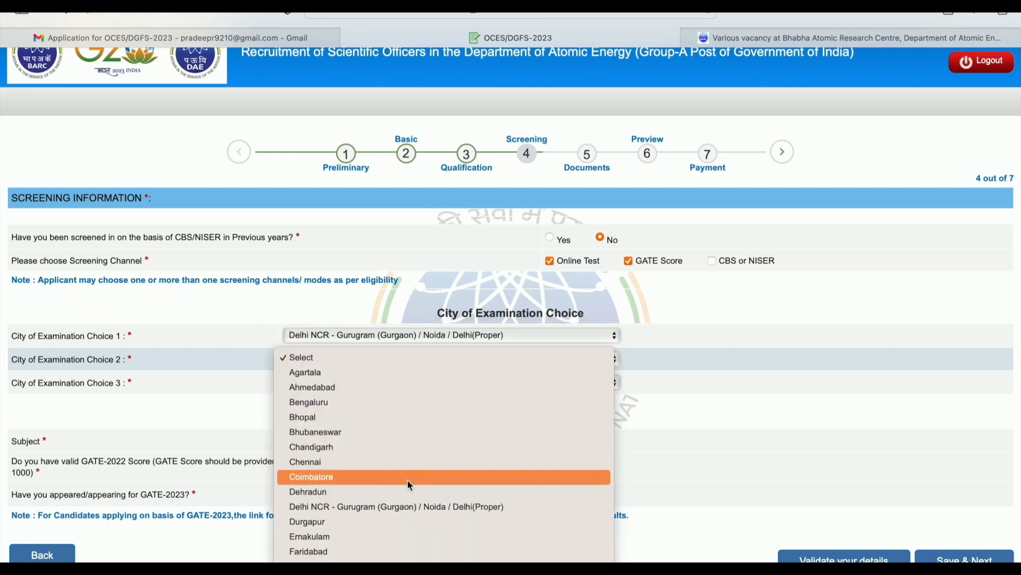
left_click(409, 373)
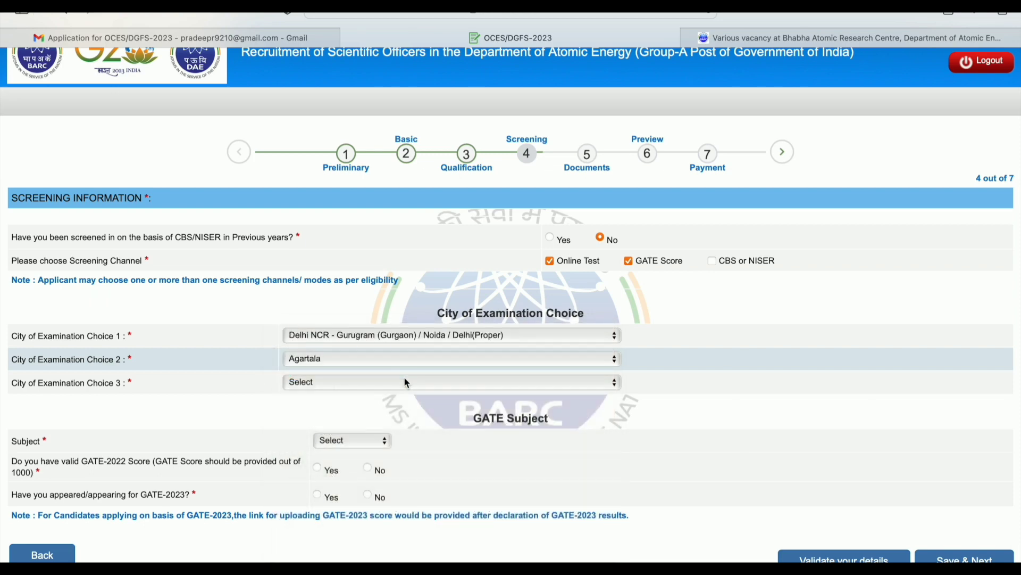
left_click(405, 381)
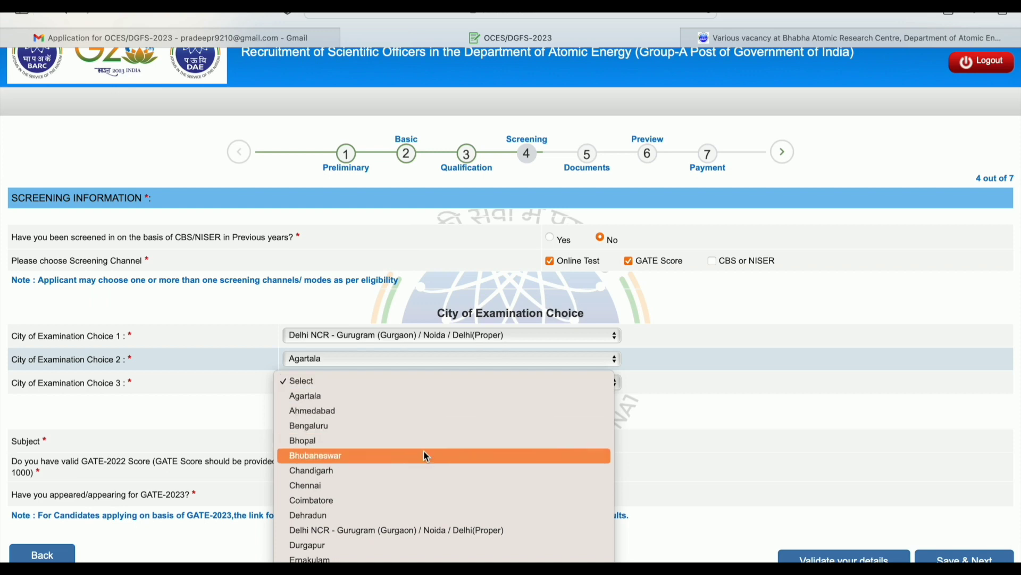
scroll(426, 456, "down", 5)
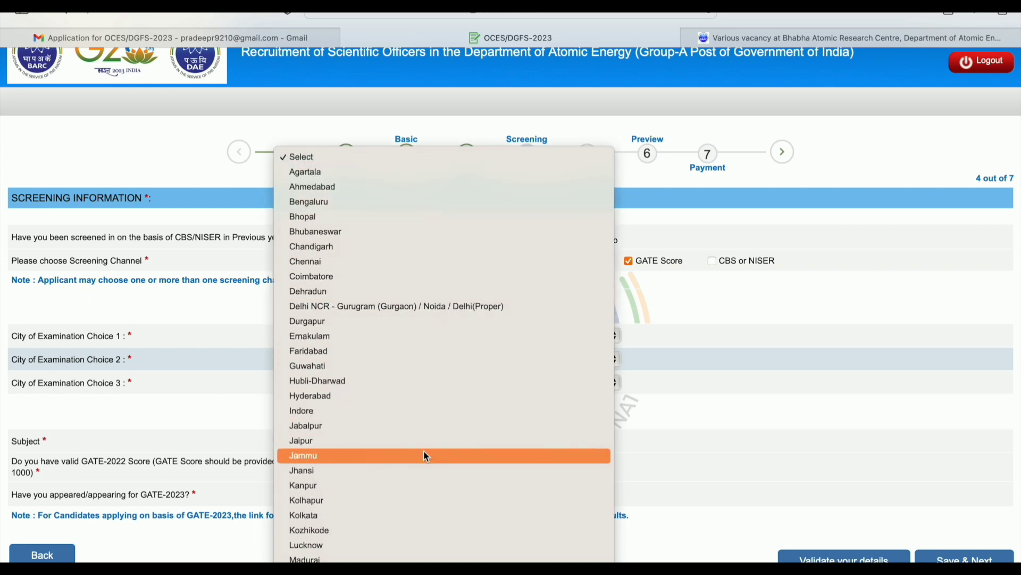
left_click(425, 456)
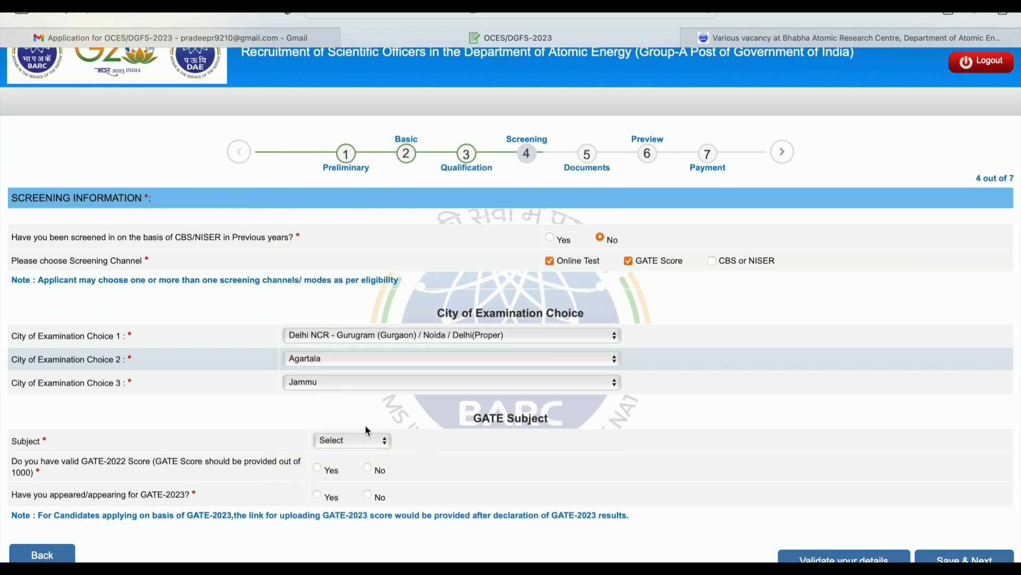
left_click(343, 448)
left_click(345, 454)
Mark GATE-2022 score as valid, entering the registration number and 80 marks
left_click(319, 468)
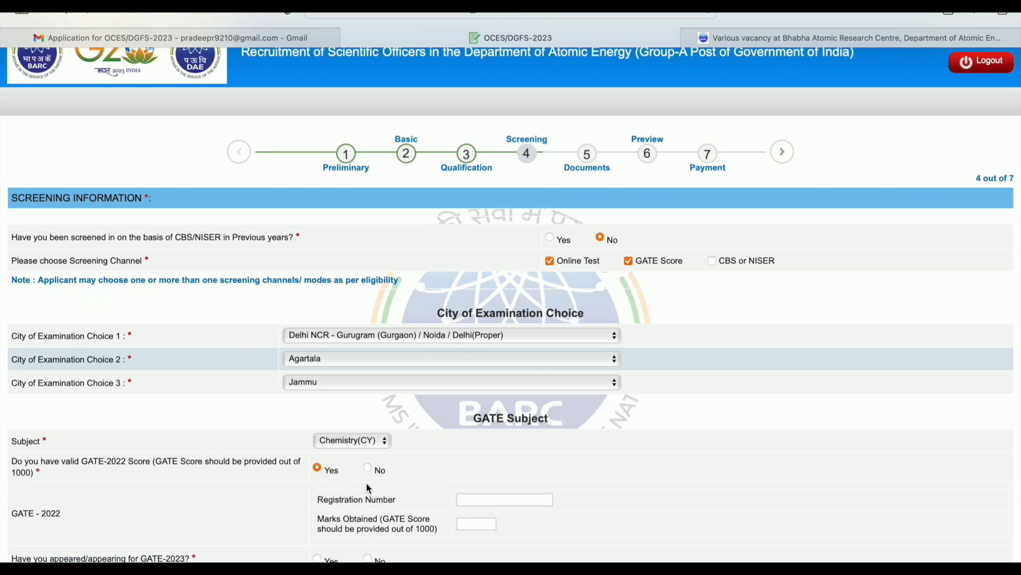
scroll(494, 508, "down", 2)
left_click(505, 435)
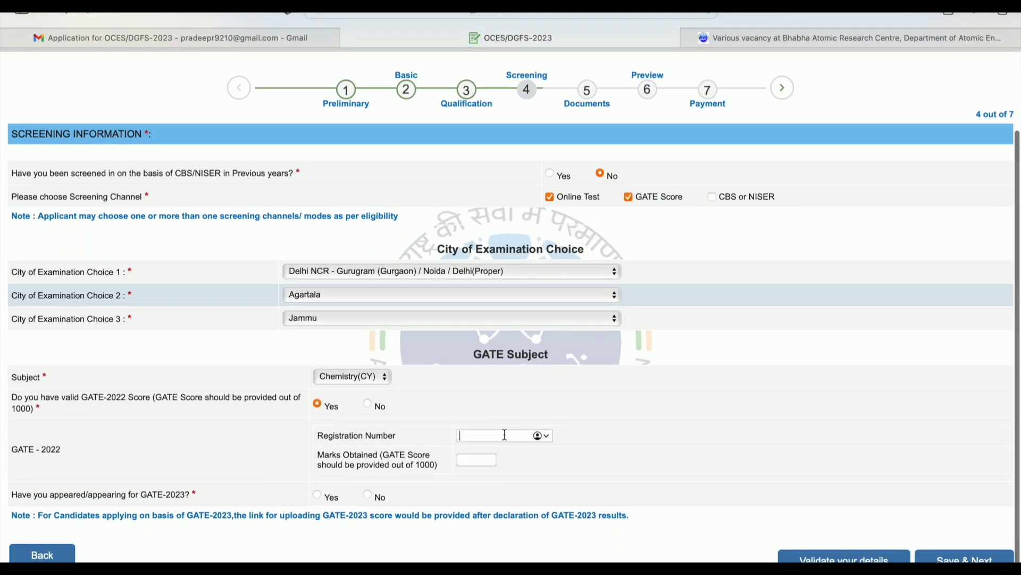
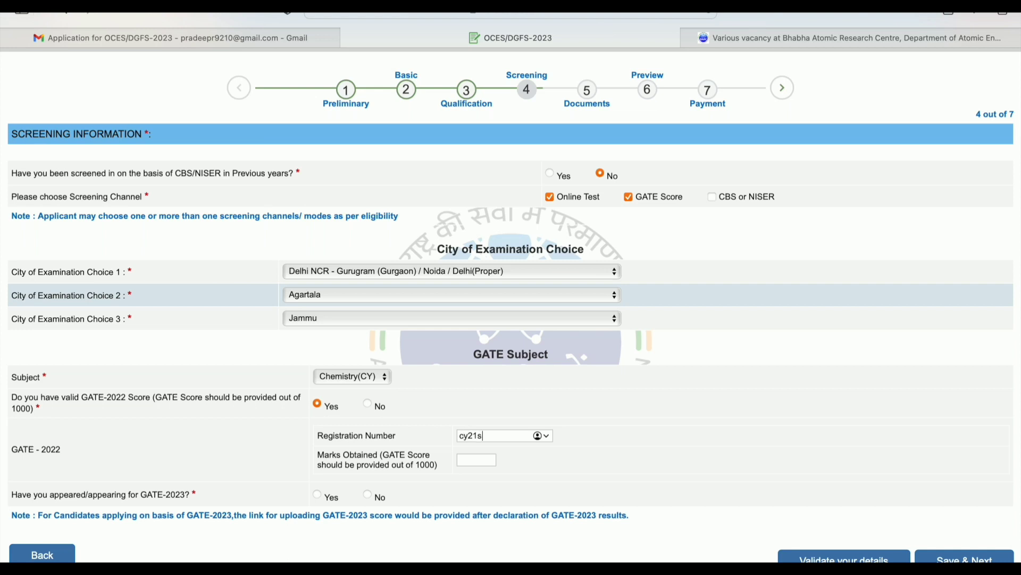
left_click(482, 463)
type("80")
Answer Yes for GATE-2023 with status Appeared/Appearing
left_click(318, 494)
scroll(398, 501, "down", 2)
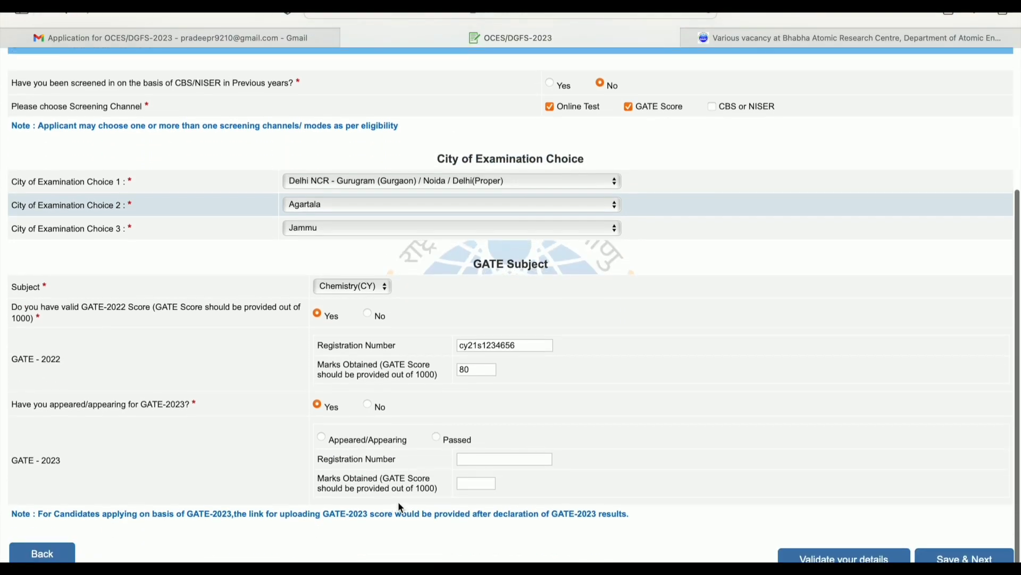
left_click(323, 439)
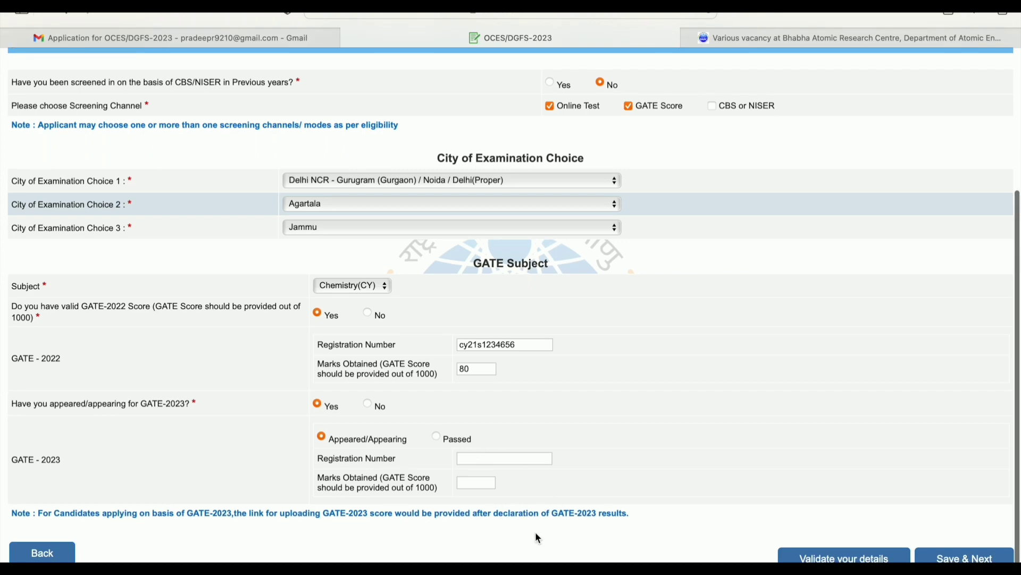
scroll(535, 531, "up", 4)
scroll(535, 531, "down", 4)
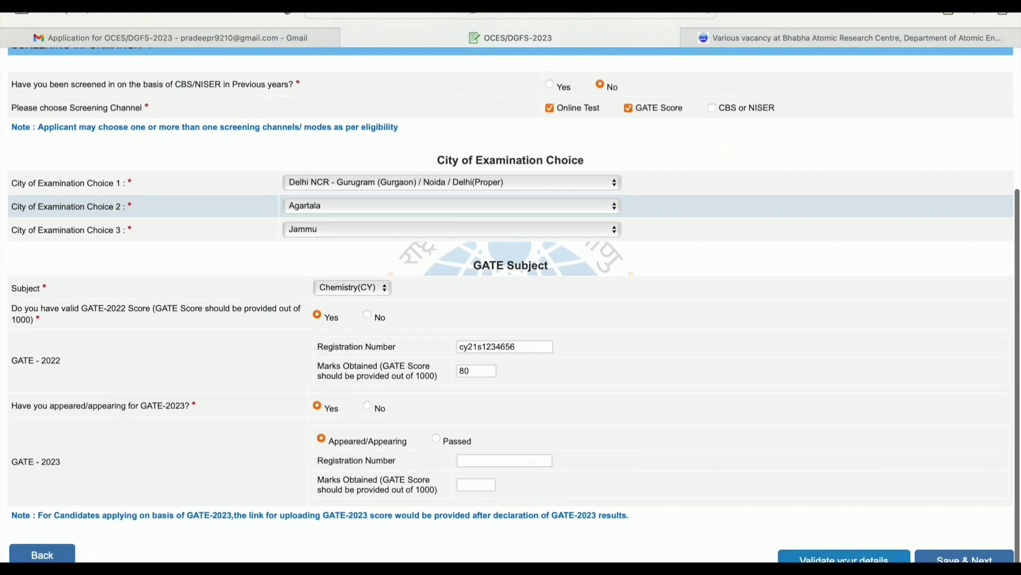
Validate the screening details, dismiss the success message, and save to reach the Documents step
left_click(848, 560)
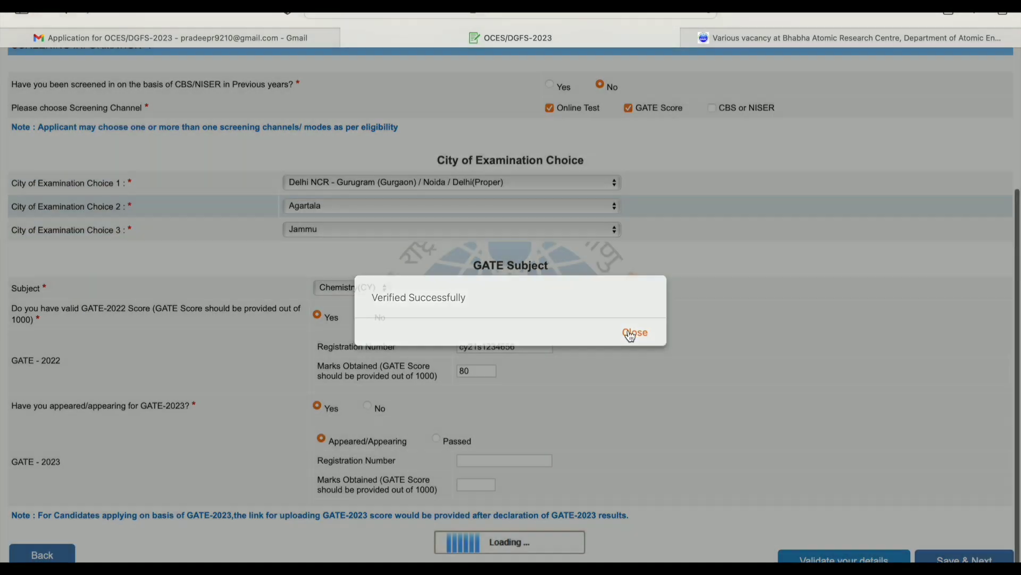
left_click(629, 332)
scroll(796, 440, "up", 4)
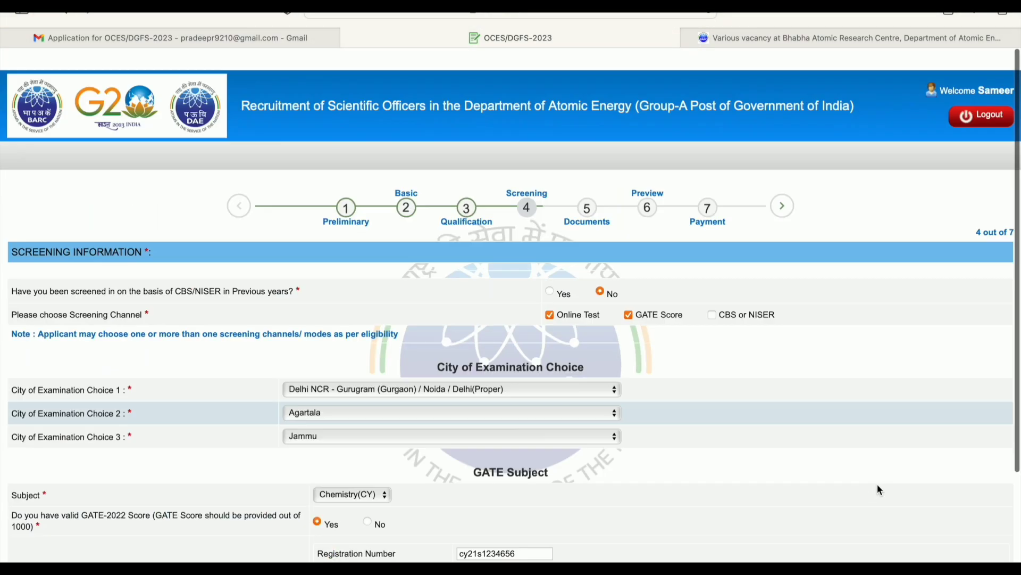
scroll(877, 483, "down", 4)
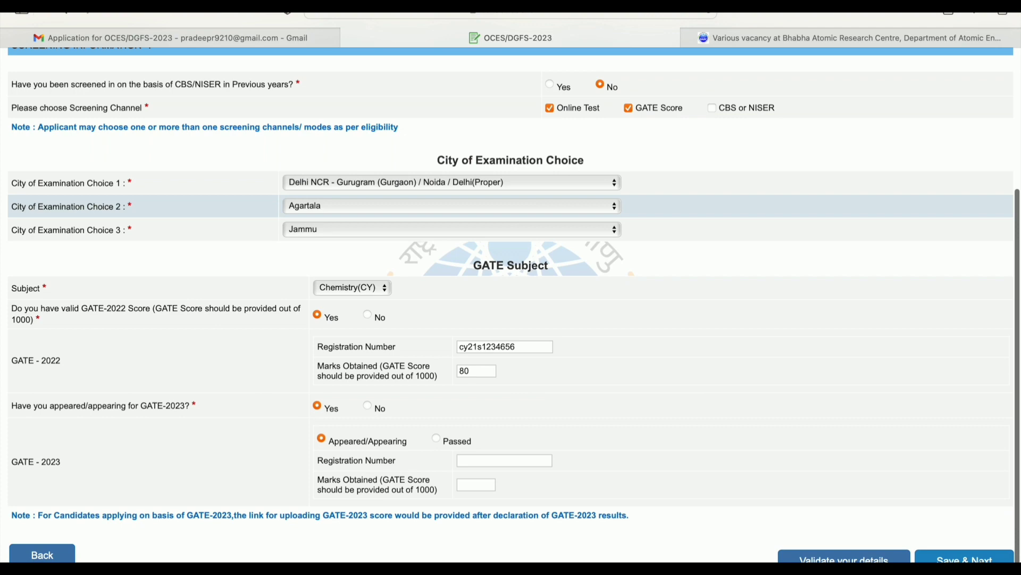
scroll(784, 357, "up", 4)
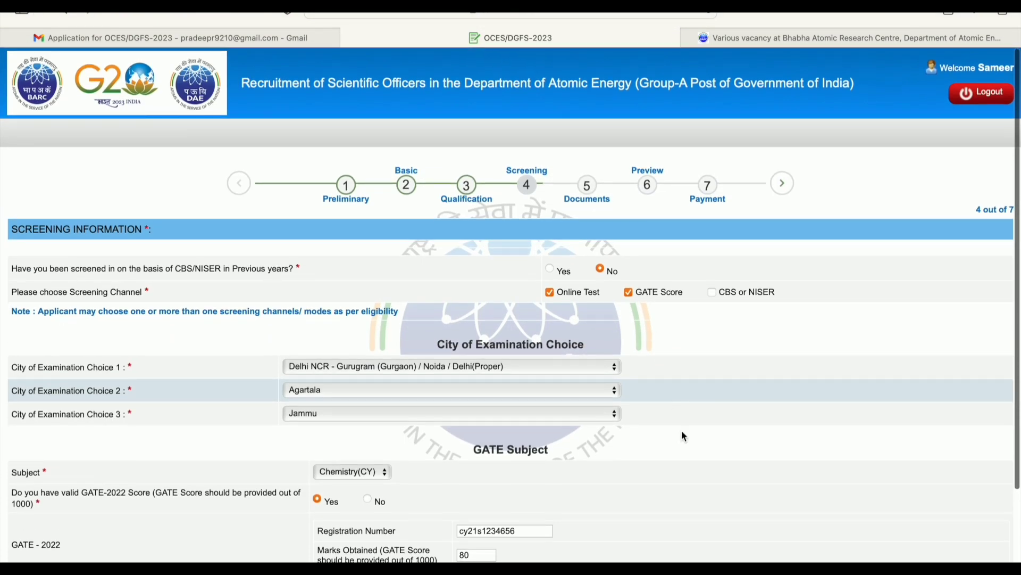
scroll(683, 432, "down", 4)
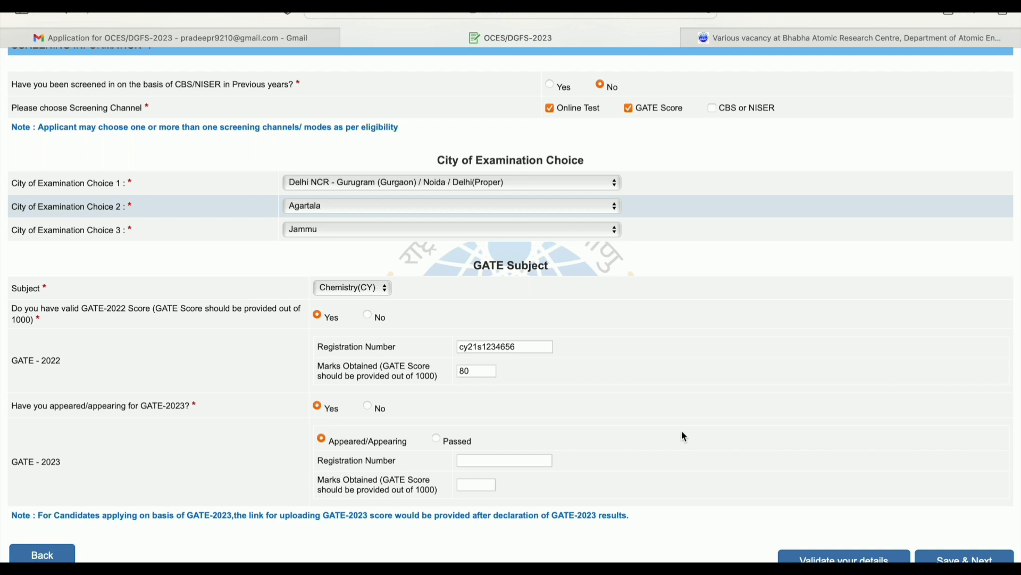
scroll(682, 431, "down", 1)
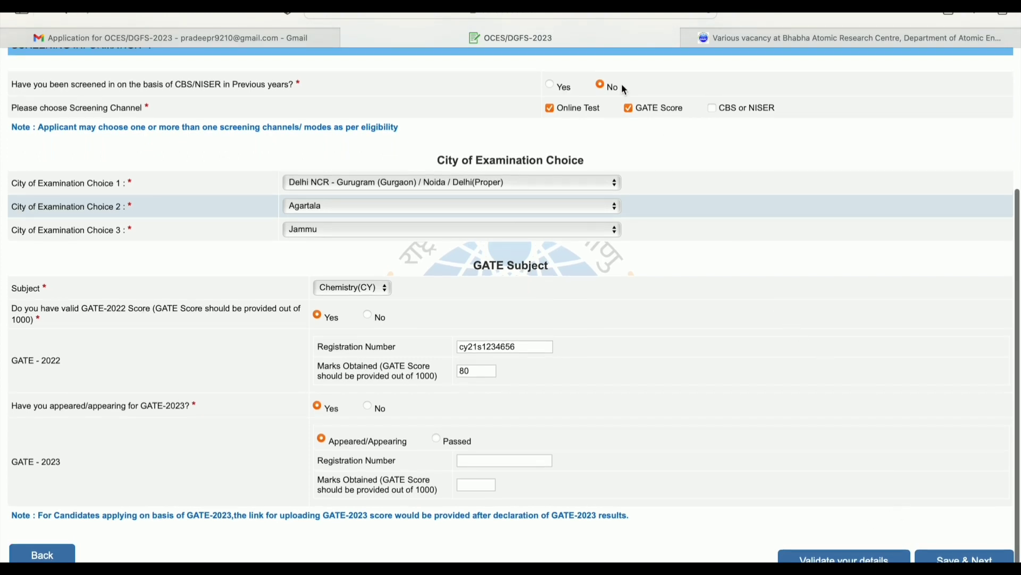
left_click(968, 553)
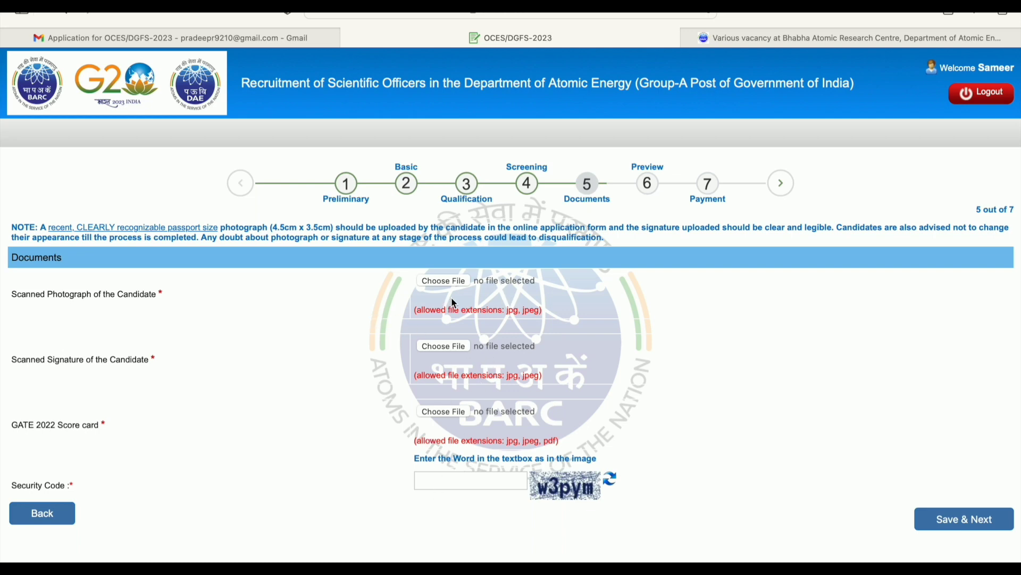
Start the scanned photograph upload, bringing up its 20 KB to 50 KB size warning
left_click(446, 280)
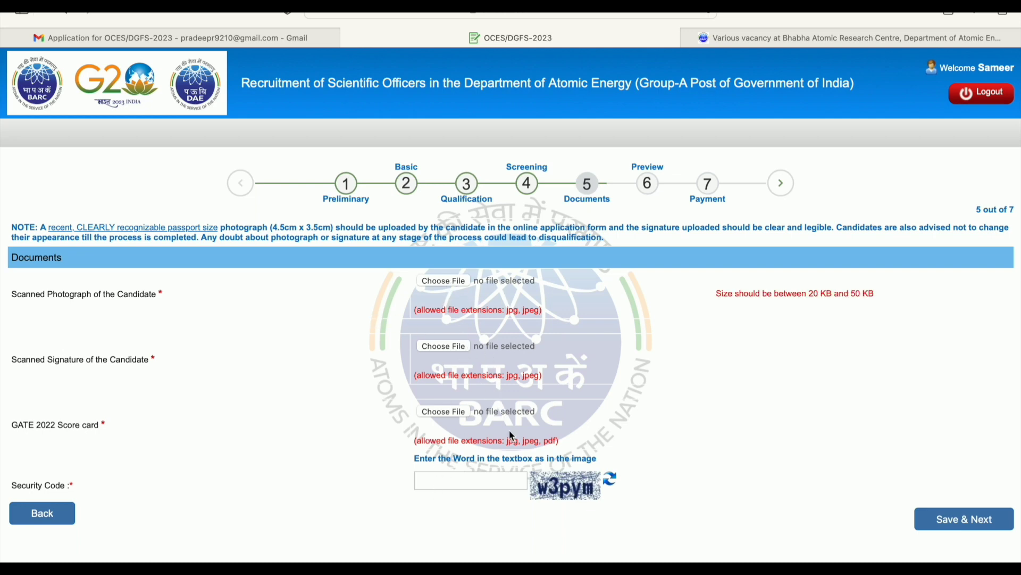